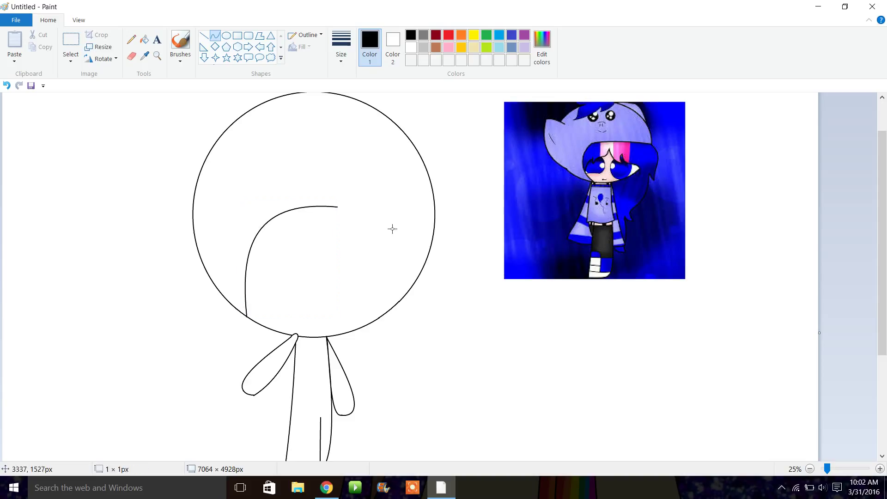
Extend the black arc inside the head circle with a gentle curve ending on the circle's right edge.
mouse_move(330, 205)
mouse_down()
mouse_move(453, 222)
mouse_move(445, 216)
mouse_up()
click(6, 86)
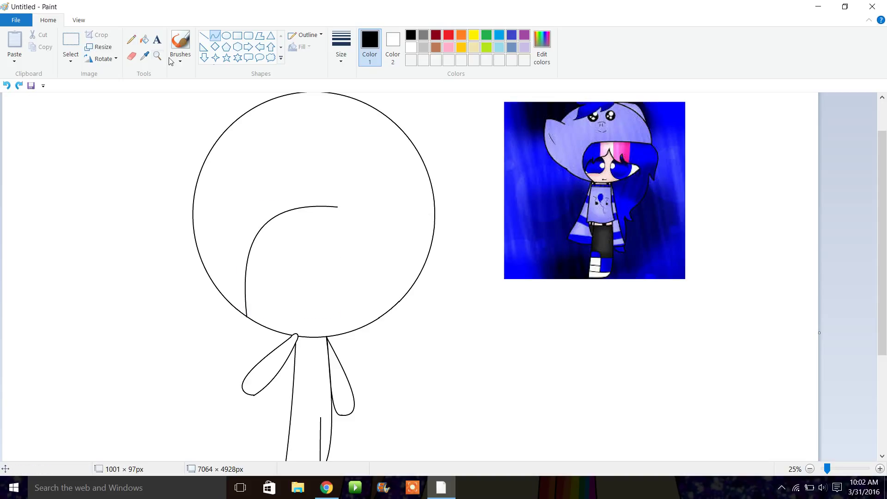
click(157, 56)
click(446, 273)
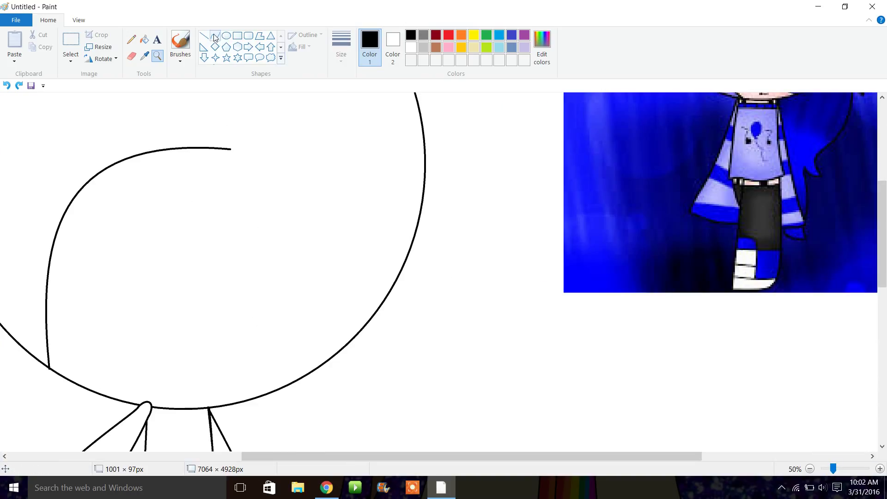
click(215, 36)
mouse_move(209, 147)
mouse_down()
mouse_move(438, 179)
mouse_move(425, 173)
mouse_up()
mouse_move(369, 158)
mouse_down()
mouse_move(306, 156)
mouse_move(328, 152)
mouse_up()
click(503, 247)
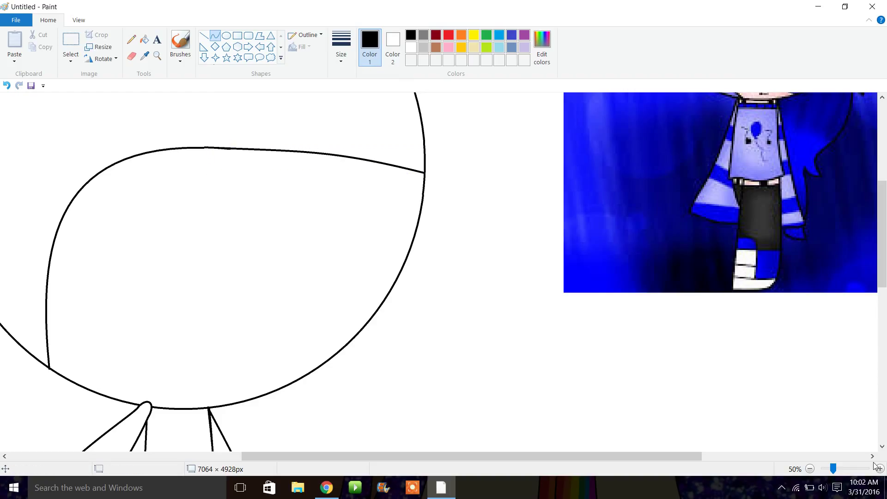
Draw the left half of the fringe with yellow curves, from the hood opening's left edge up to a central peak.
click(810, 469)
drag(886, 197, 886, 154)
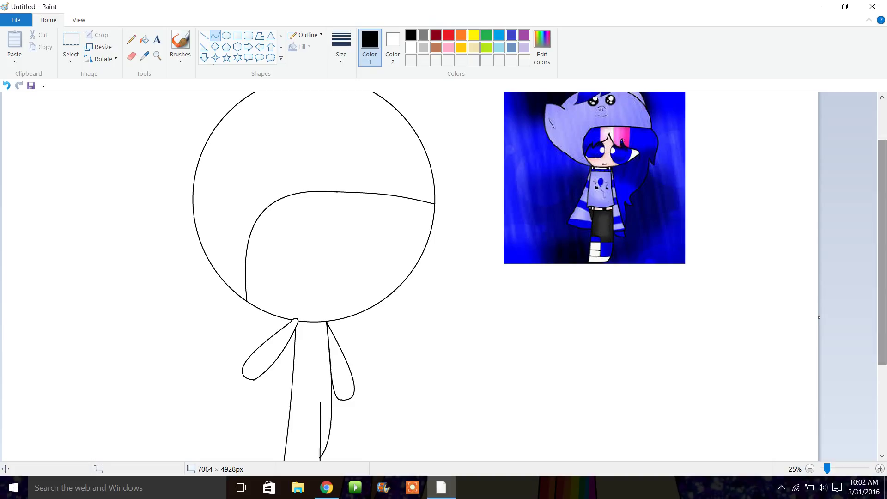
click(474, 36)
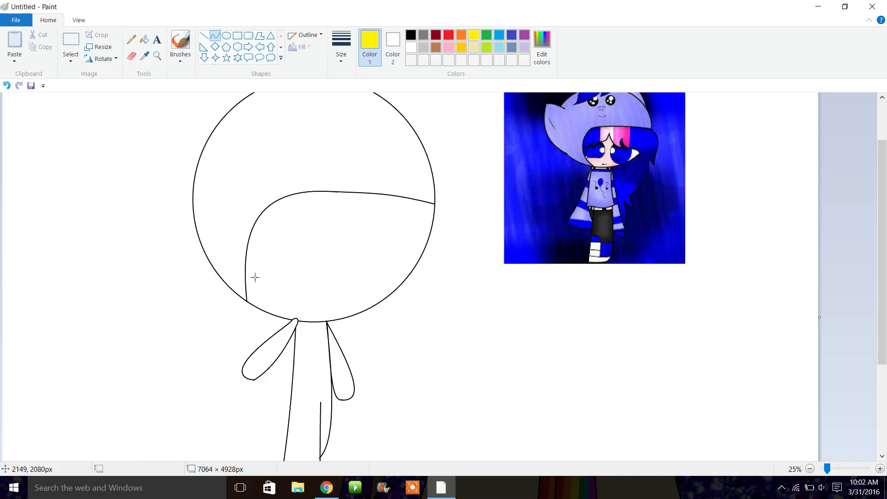
mouse_move(245, 281)
mouse_down()
mouse_move(272, 268)
mouse_move(287, 243)
mouse_move(267, 262)
mouse_move(273, 277)
mouse_move(273, 256)
mouse_move(264, 264)
mouse_move(293, 257)
mouse_move(349, 219)
mouse_up()
click(273, 256)
click(357, 266)
drag(314, 244, 320, 267)
click(364, 238)
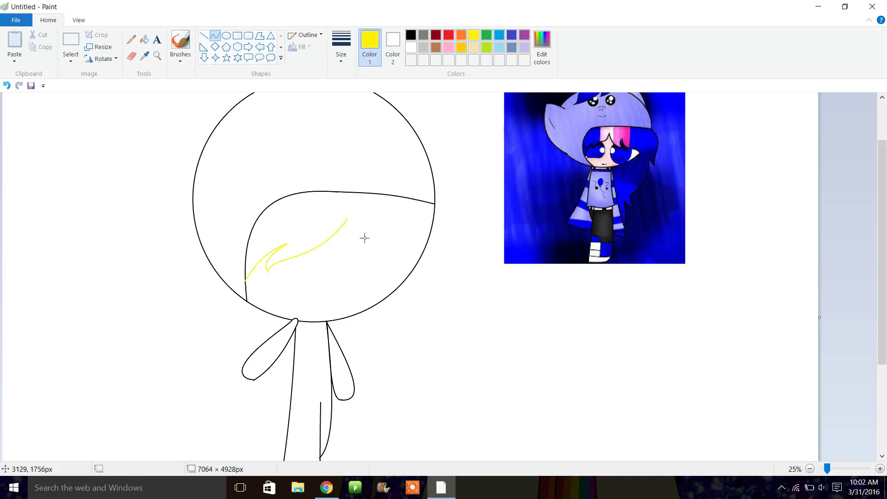
Draw the fringe's right side in yellow, curving down from the peak to a point and back up to a short spike.
drag(347, 220, 398, 276)
mouse_move(361, 245)
mouse_down()
mouse_move(372, 268)
mouse_move(395, 279)
mouse_up()
click(401, 260)
drag(382, 246, 393, 278)
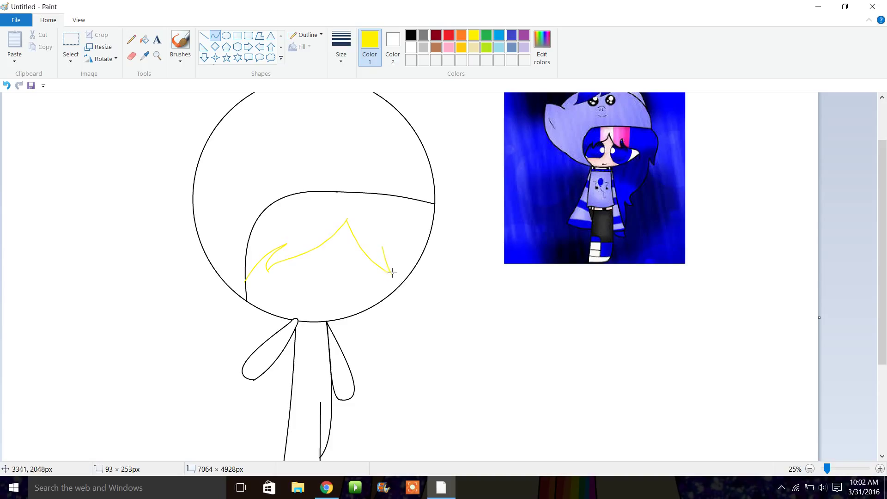
click(388, 263)
click(413, 273)
Draw a wavy yellow strand from the right spike's tip down across the head circle's outline.
mouse_move(384, 247)
mouse_down()
mouse_move(434, 322)
mouse_move(400, 296)
mouse_up()
click(431, 294)
drag(437, 325, 419, 303)
click(471, 287)
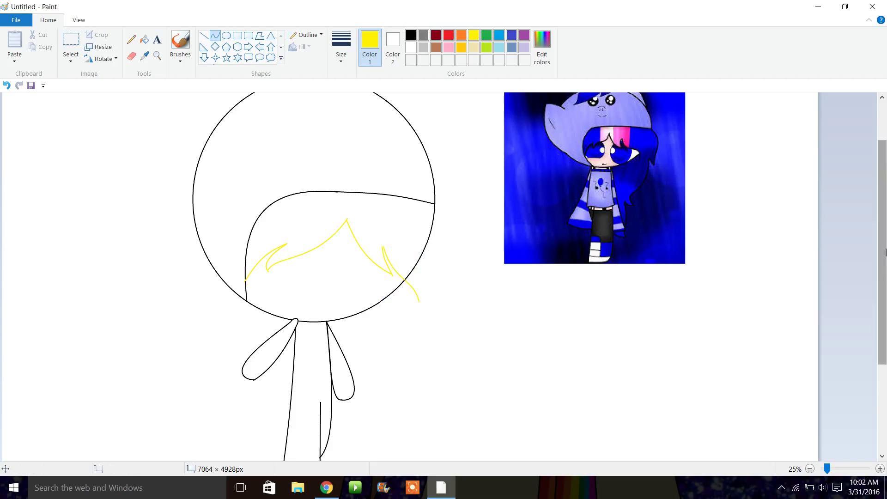
Draw a yellow outer hair curve about 441 × 1229 px from the hood opening's right end down beside the head.
scroll(886, 252, down, 3)
mouse_move(434, 174)
mouse_down()
mouse_move(442, 251)
mouse_move(424, 316)
mouse_up()
mouse_move(443, 240)
mouse_down()
mouse_move(480, 220)
mouse_move(438, 241)
mouse_move(463, 231)
mouse_up()
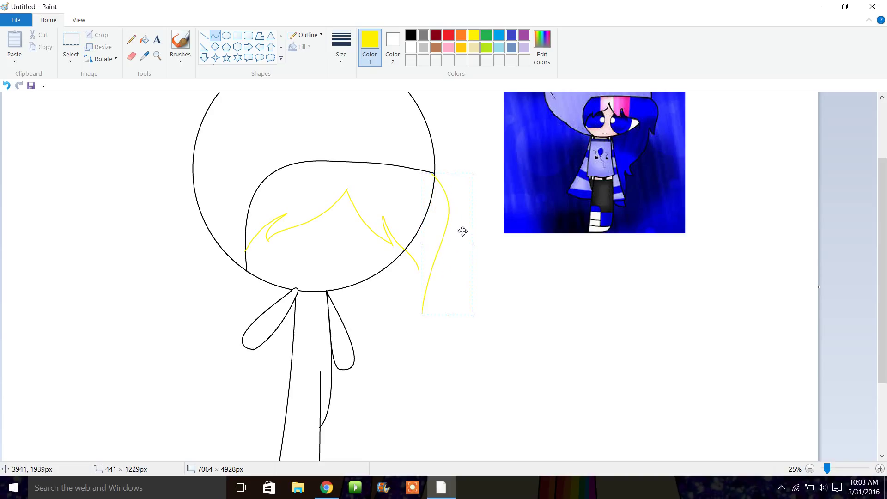
click(721, 361)
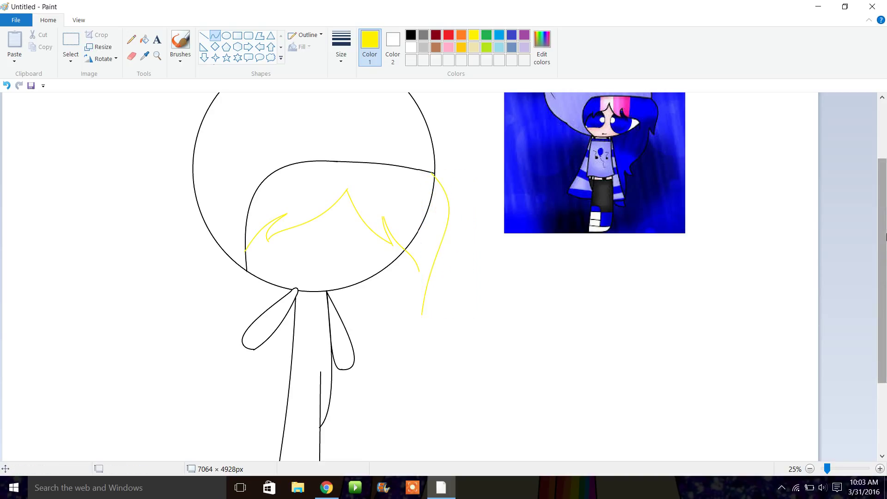
Add a short yellow inner strand and continue the right hair outline with a curve about 913 × 1129 px down to the leg.
scroll(461, 251, down, 2)
drag(418, 174, 359, 272)
click(421, 196)
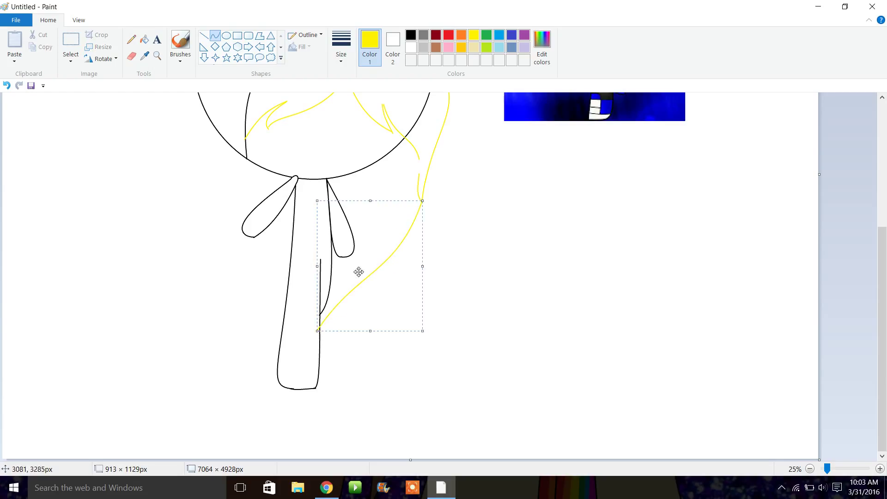
click(231, 214)
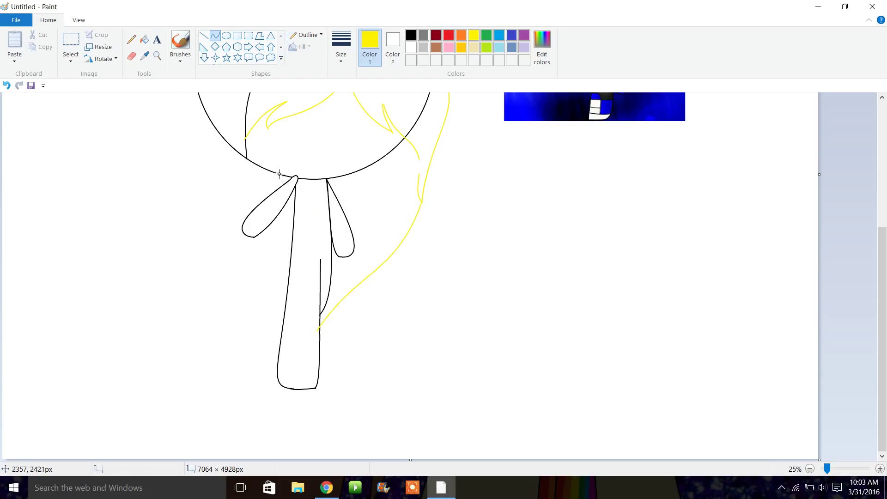
Draw the left hair in yellow from under the head down past the arm, closing it with a bottom edge to the leg.
mouse_move(275, 174)
mouse_down()
mouse_move(247, 344)
mouse_move(231, 343)
mouse_up()
drag(250, 305, 267, 284)
drag(266, 283, 245, 285)
drag(319, 312, 319, 312)
mouse_move(231, 344)
mouse_down()
mouse_move(285, 336)
mouse_move(259, 334)
mouse_up()
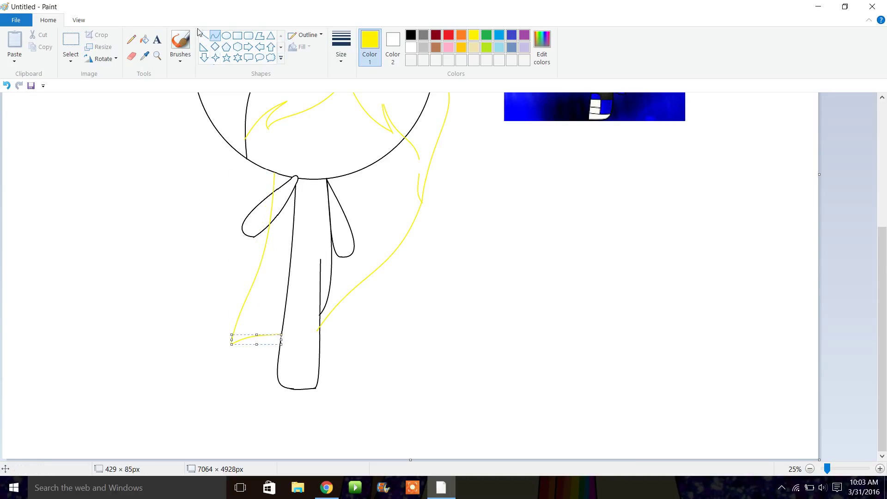
Pencil black over the yellow hair line at the points where it crosses the left arm's outline.
click(157, 56)
click(287, 203)
click(352, 223)
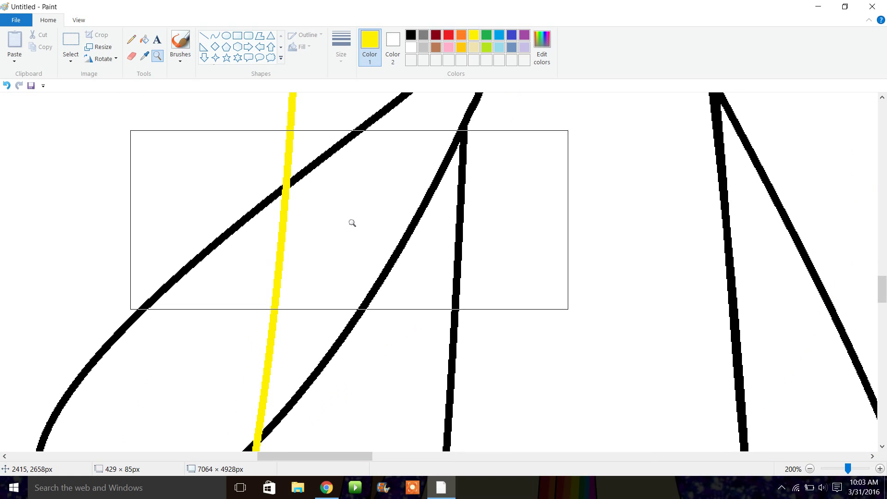
click(137, 39)
click(409, 35)
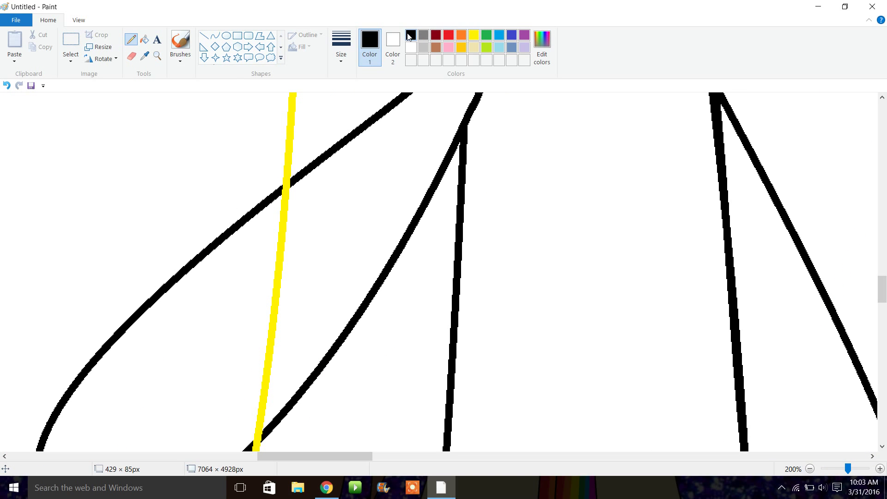
drag(281, 189, 286, 190)
click(341, 46)
click(382, 149)
scroll(882, 286, down, 3)
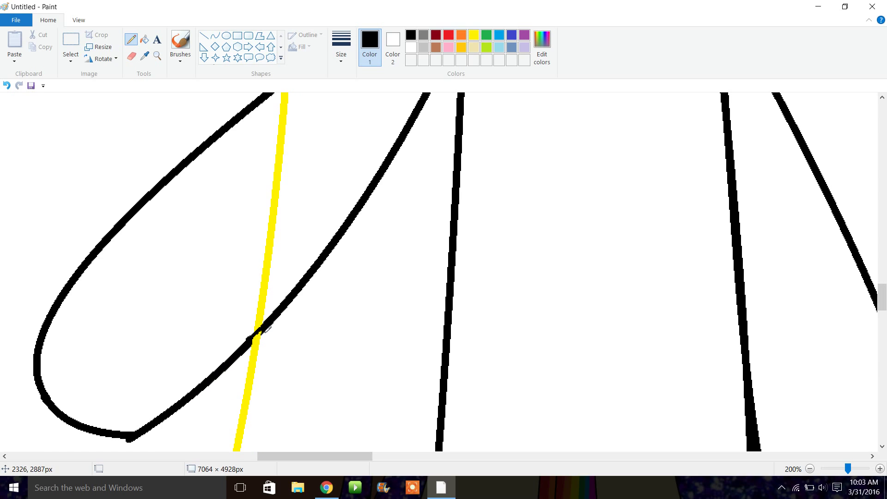
Remove the hair line inside the left arm by filling the adjoining arm area yellow and refilling it white.
click(144, 39)
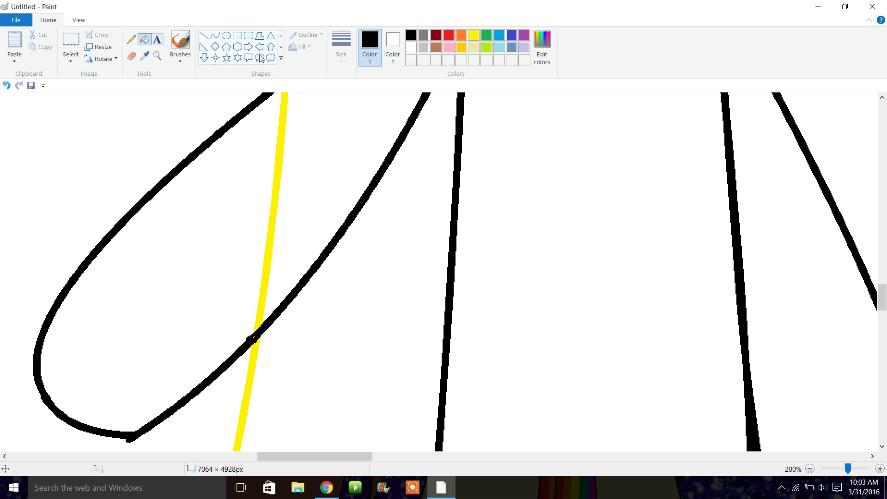
click(477, 39)
click(345, 153)
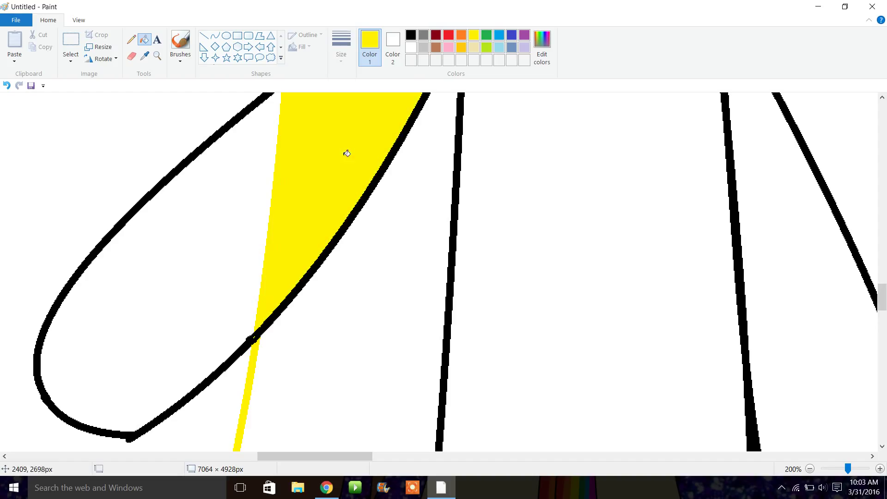
click(411, 47)
click(337, 190)
Erase the head circle's outline segment between the hood opening and the right hair strand by filling it white.
click(809, 469)
click(809, 468)
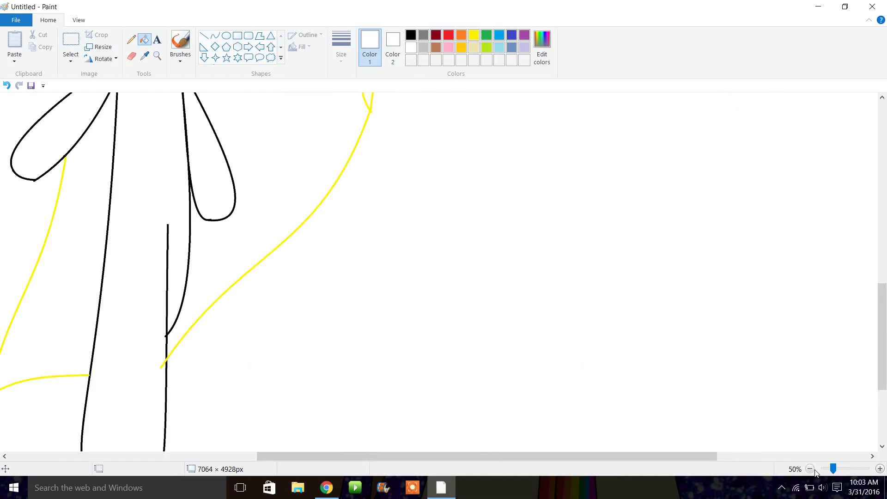
click(810, 468)
click(810, 468)
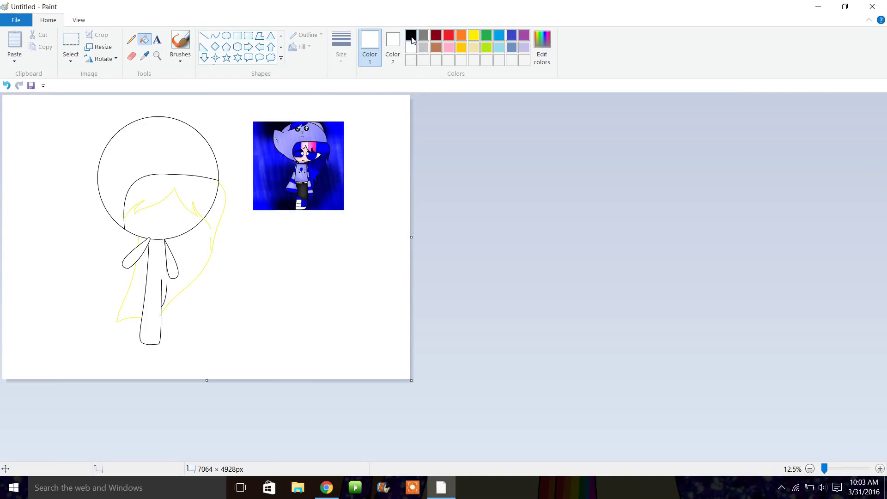
click(157, 56)
click(162, 211)
click(337, 224)
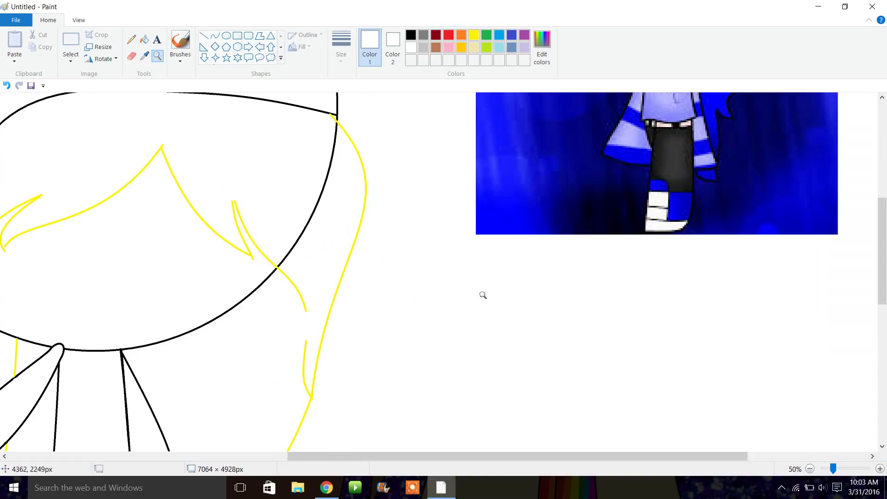
click(144, 40)
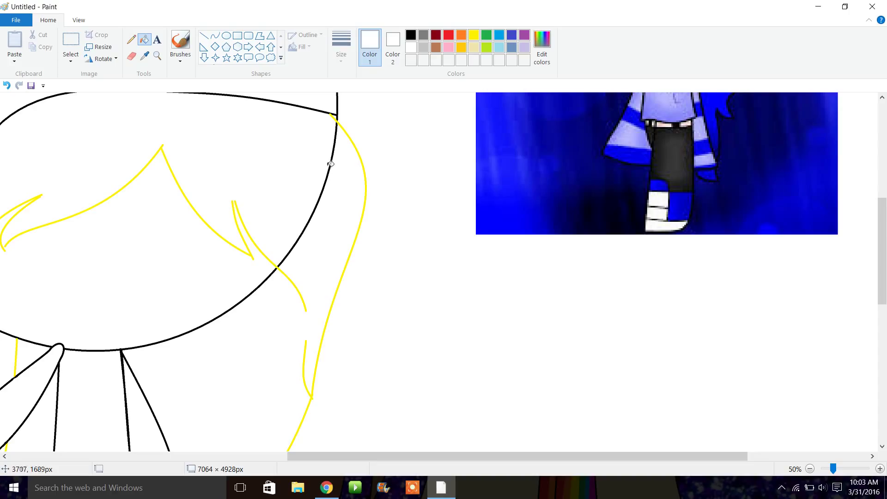
click(333, 167)
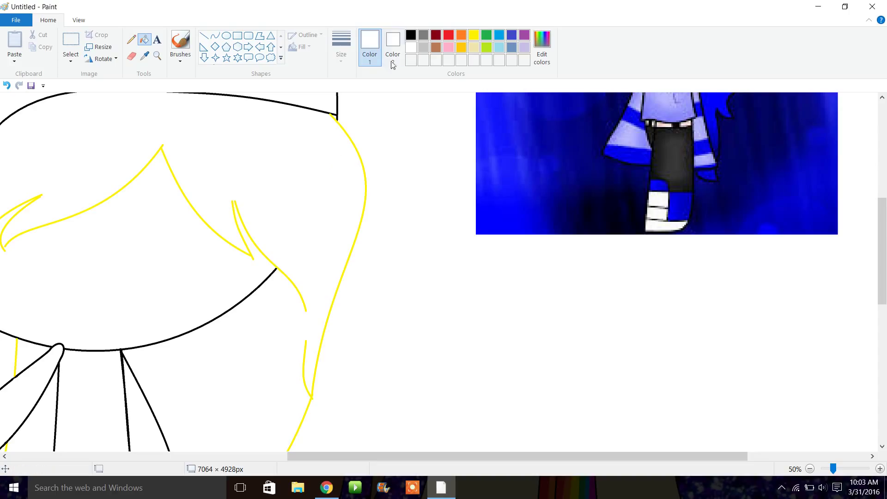
Recolour the right outer hair outline and the central fringe line from yellow to black with the fill tool.
click(410, 36)
click(334, 117)
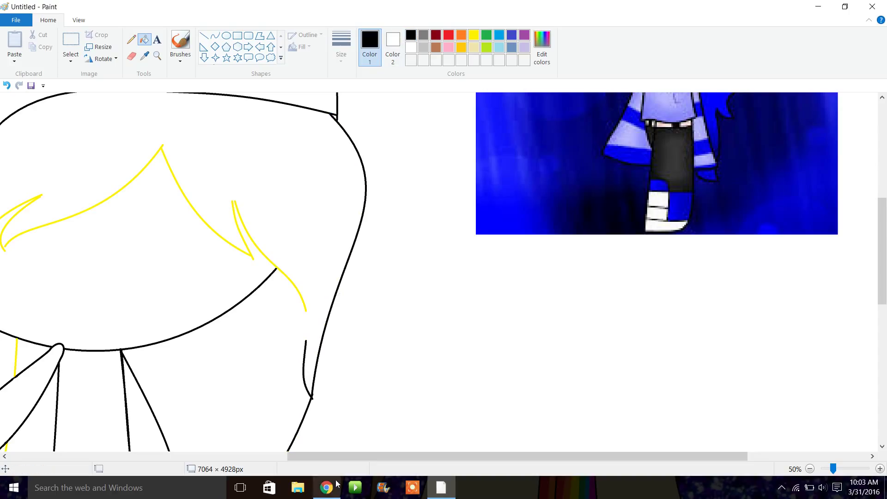
drag(375, 459, 277, 460)
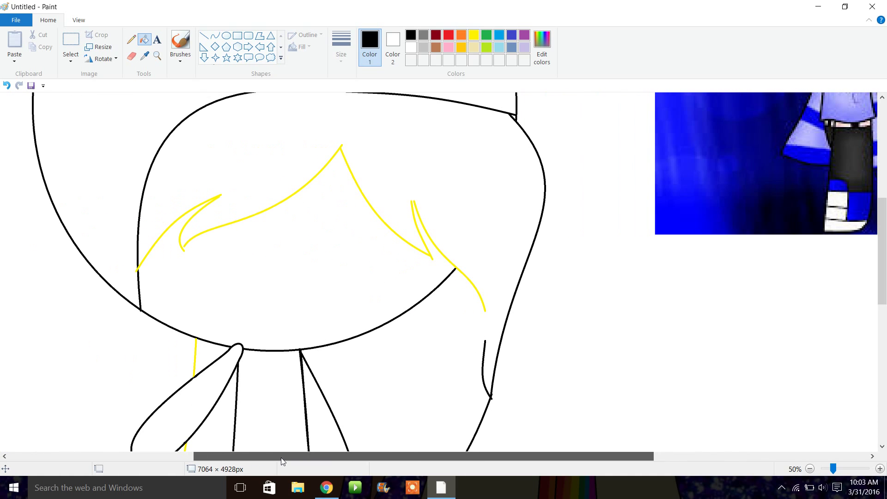
click(417, 218)
Bridge the black line gaps at the fringe tips with the pencil and fill the remaining yellow fringe strands black.
click(157, 56)
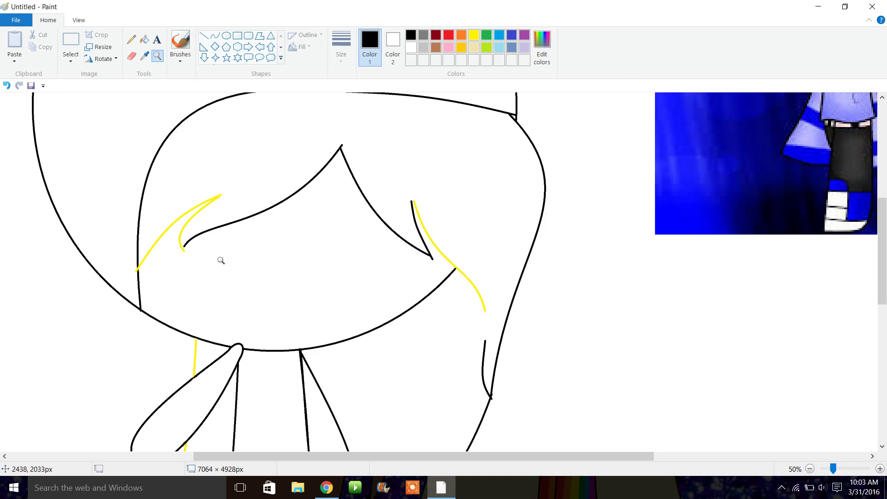
click(231, 275)
click(131, 39)
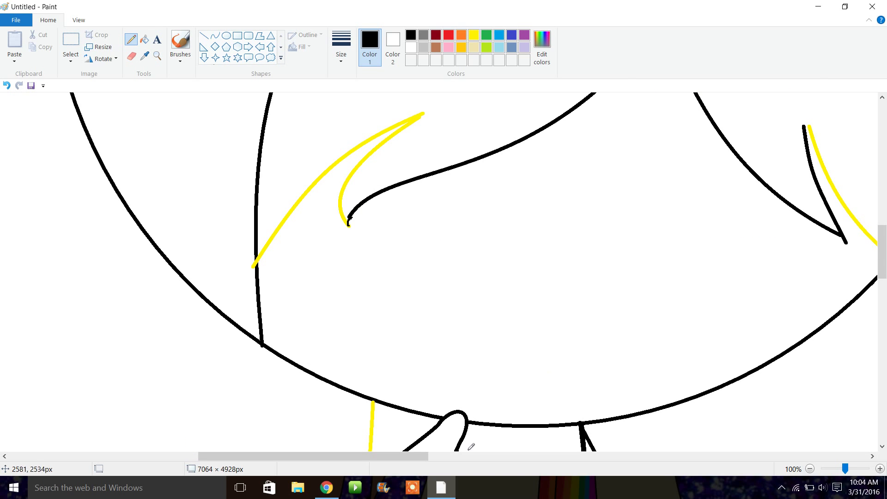
drag(425, 456, 460, 456)
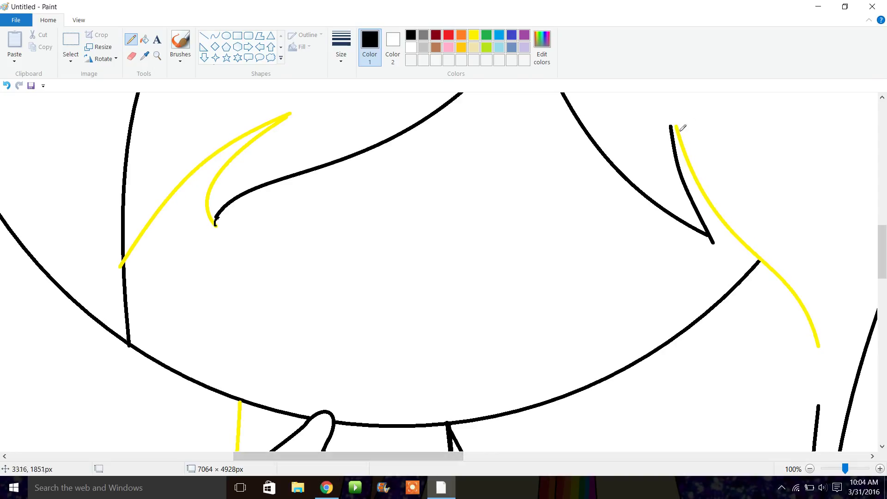
click(145, 39)
click(288, 117)
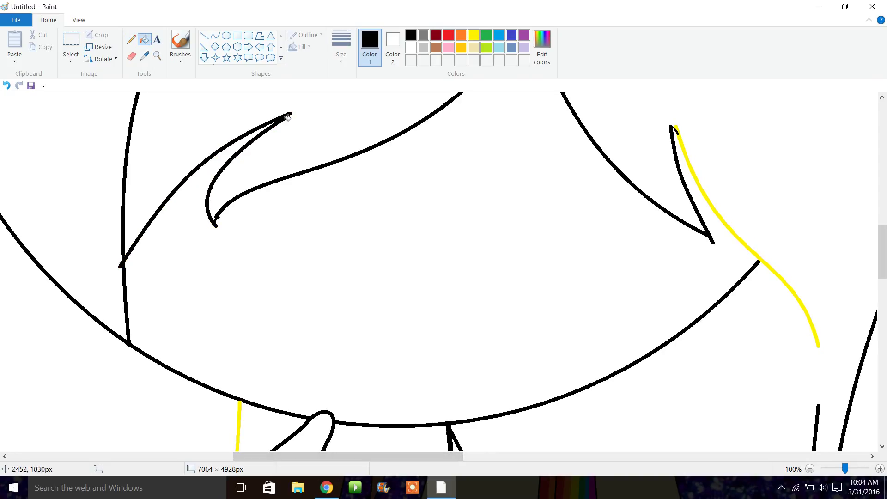
click(772, 264)
scroll(164, 324, down, 10)
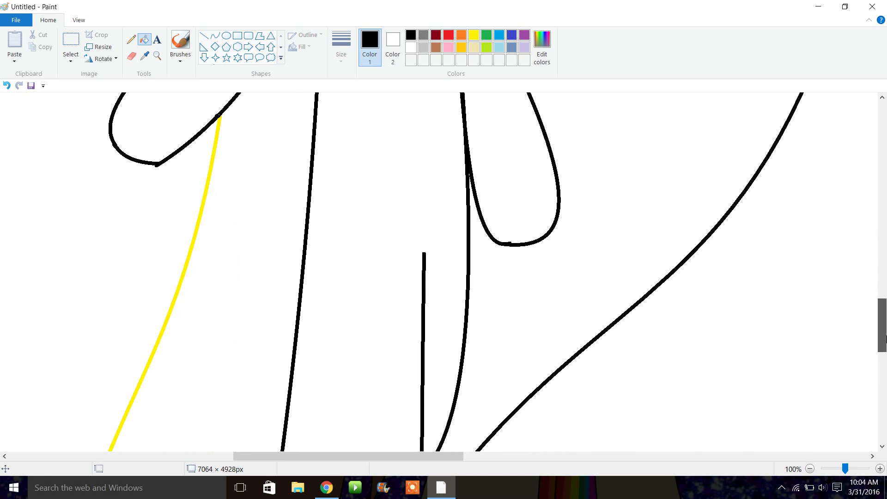
click(177, 319)
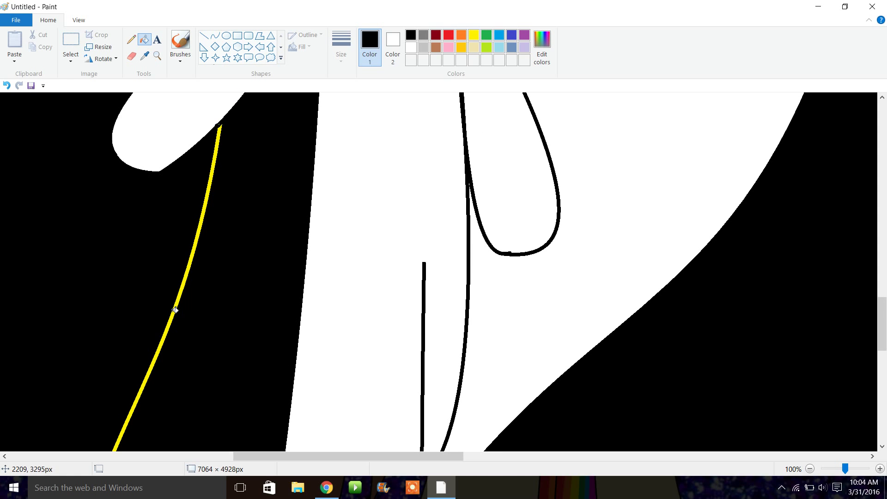
click(7, 85)
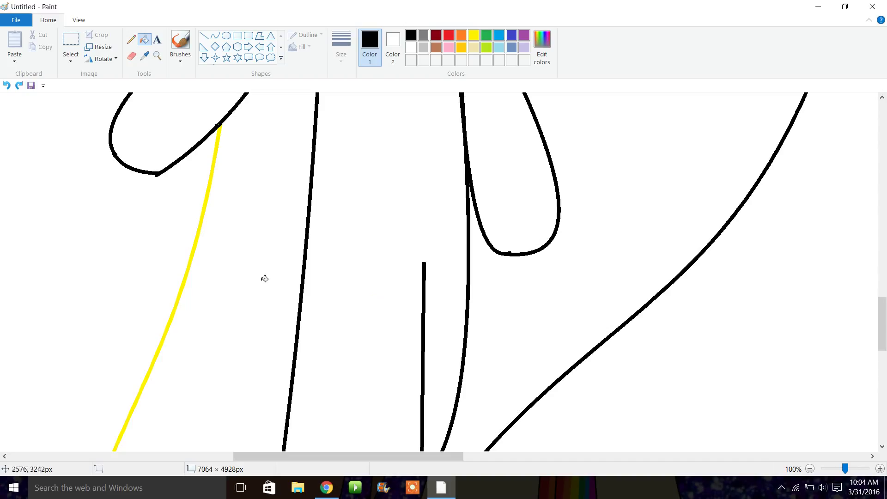
click(181, 296)
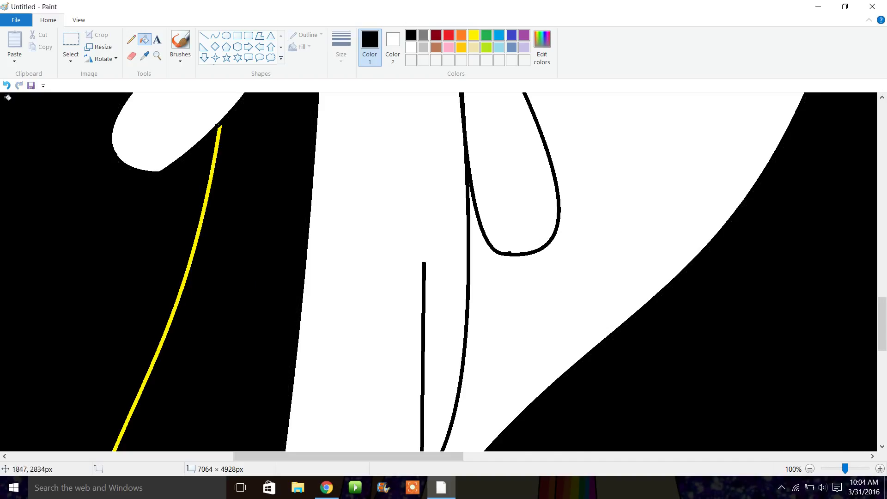
click(8, 85)
Fill the long yellow hair line below the left arm with black.
click(195, 253)
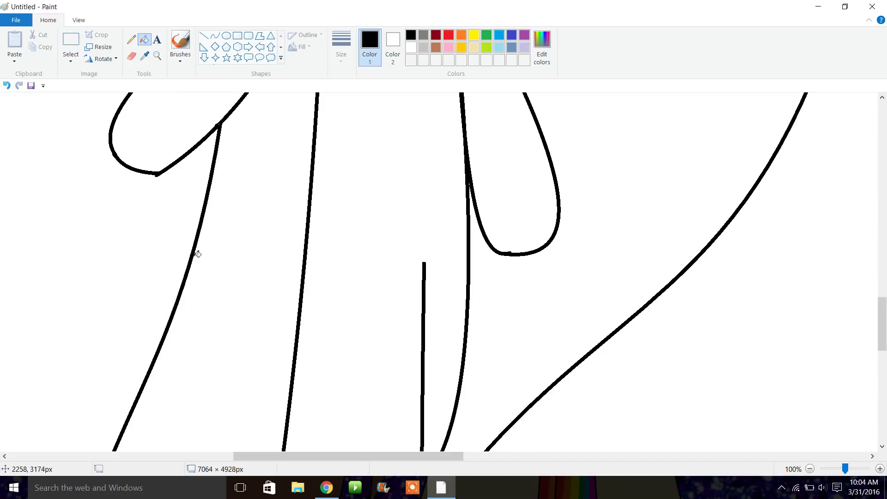
drag(886, 351, 885, 394)
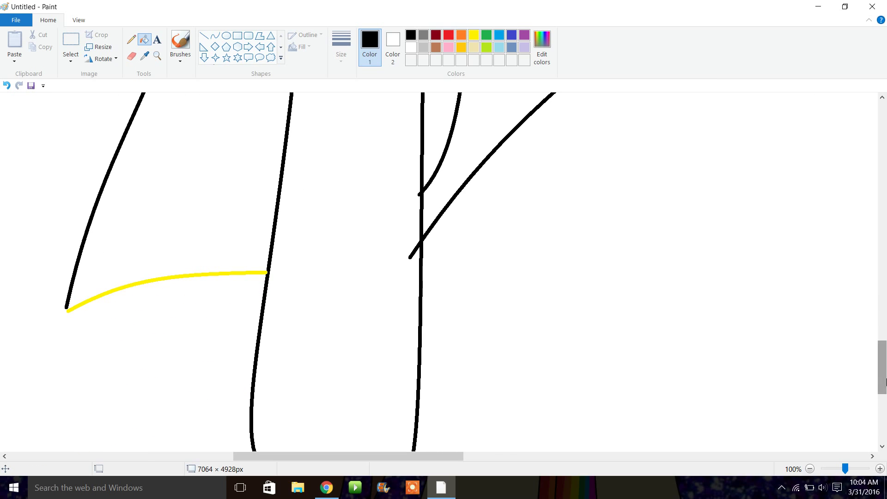
Join the lower-left hair corner in black, fill the yellow lower hair edge black, and erase the line end crossing into the body.
click(131, 39)
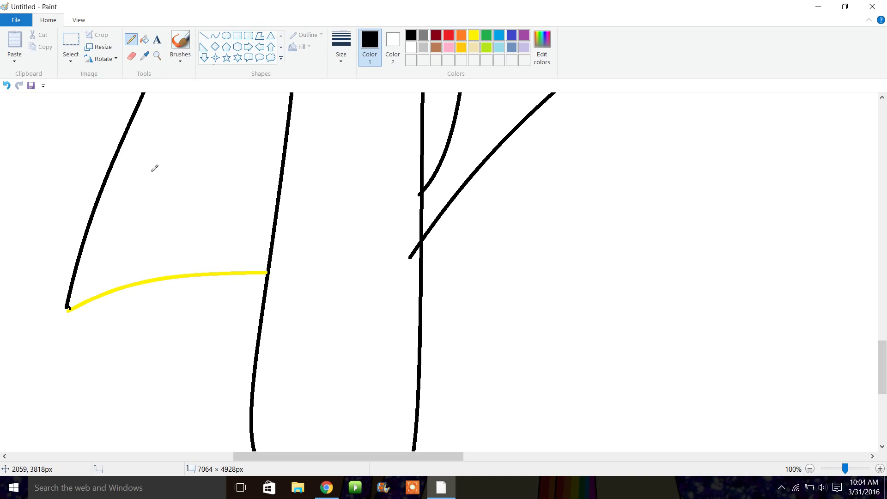
click(146, 38)
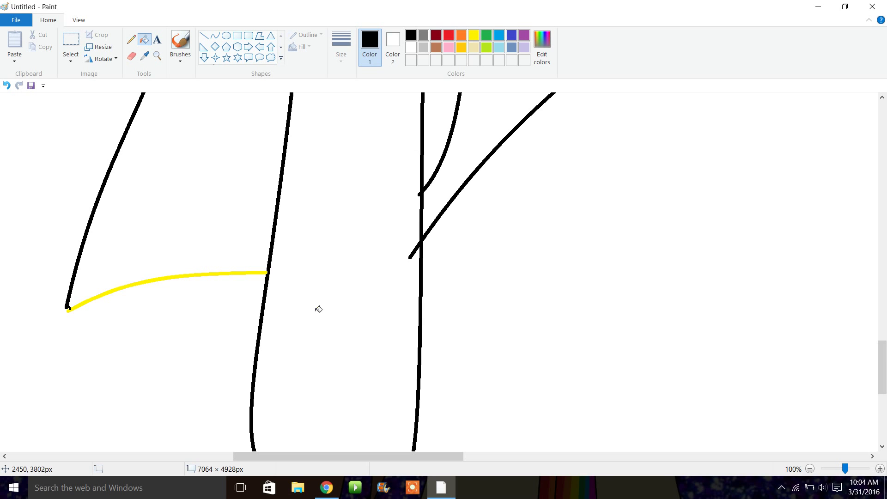
click(269, 274)
mouse_move(882, 353)
mouse_down()
mouse_move(882, 304)
mouse_move(882, 339)
mouse_up()
click(131, 57)
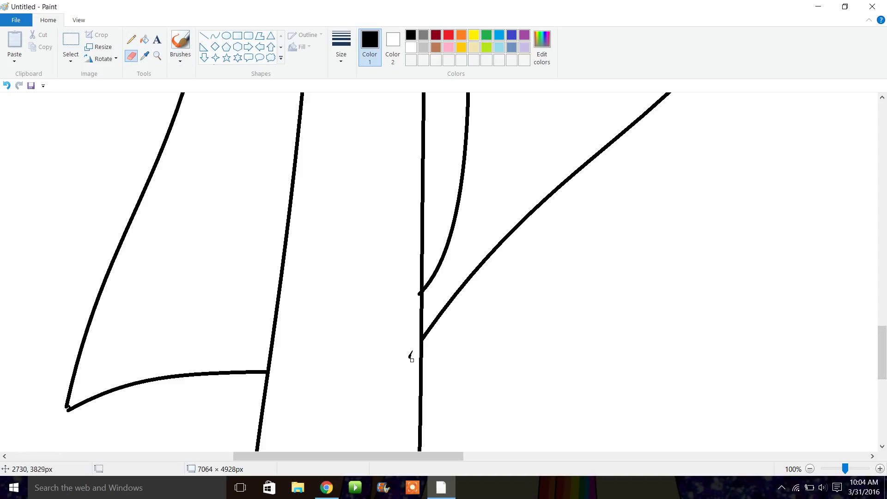
Recolour the short yellow line between the head and the left arm black, undoing any fill that spills beside it.
scroll(410, 353, up, 10)
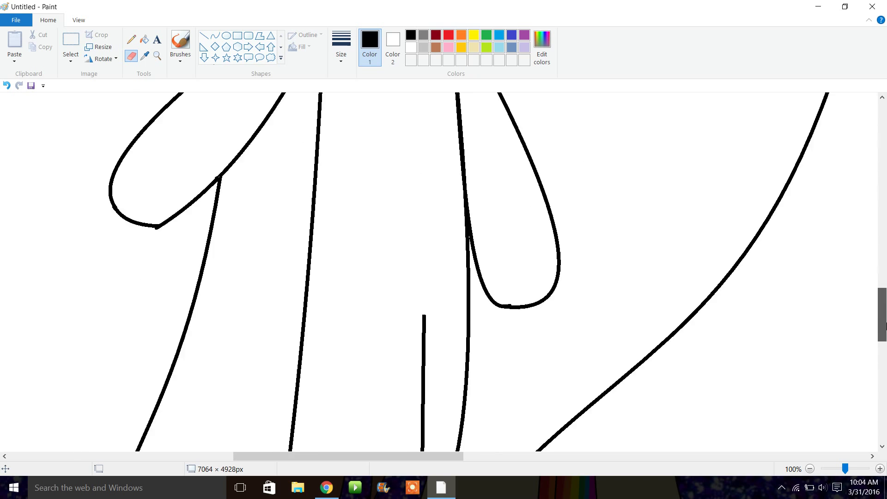
click(144, 40)
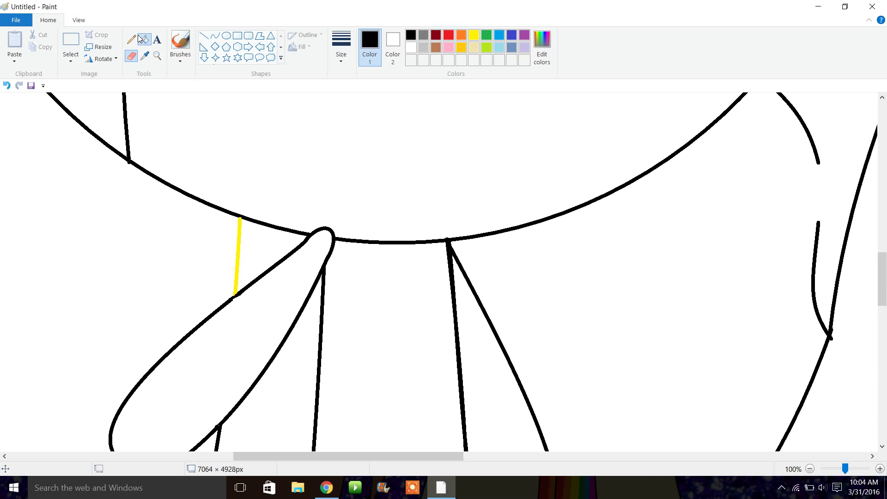
click(245, 240)
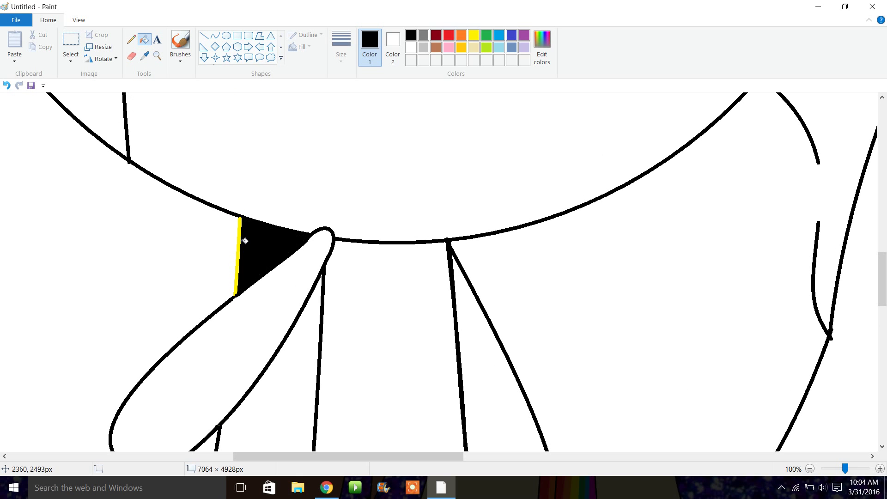
click(7, 85)
click(6, 85)
click(240, 232)
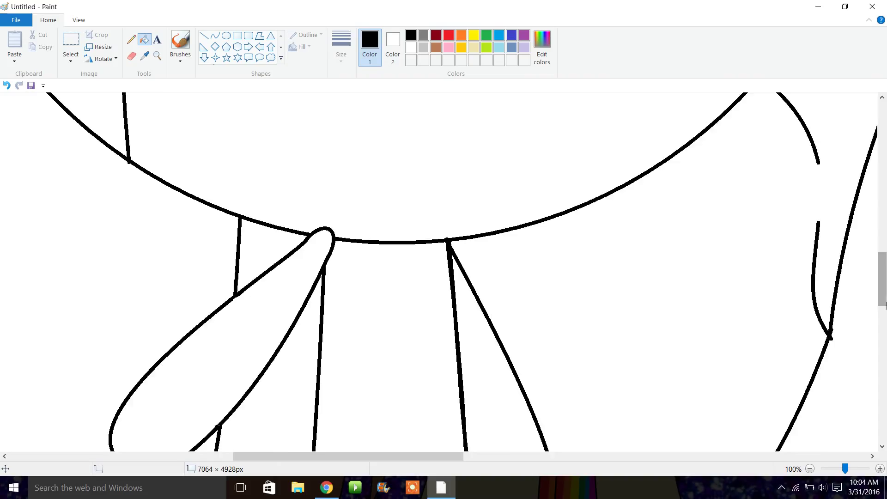
Draw the left eye's inner side as a black curve down from the fringe, and its lower edge as a shallow arc to the head outline.
drag(883, 300, 884, 282)
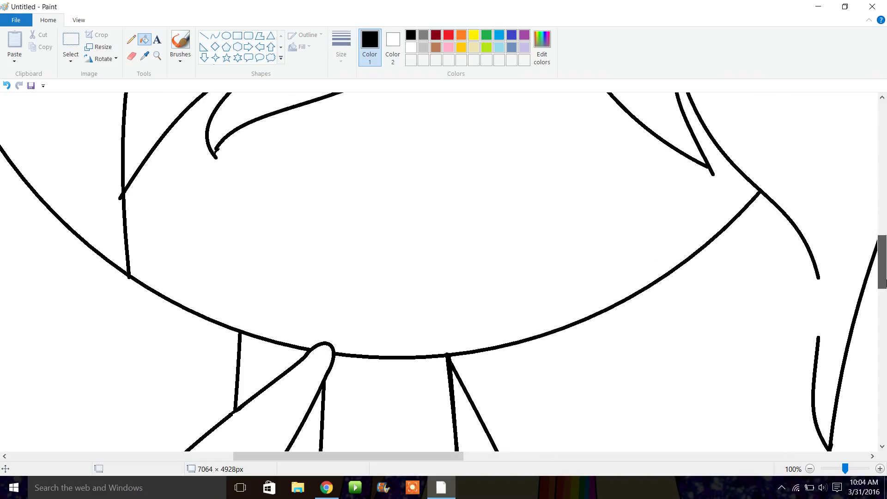
click(215, 35)
drag(884, 266, 884, 258)
mouse_move(405, 113)
mouse_down()
mouse_move(423, 367)
mouse_move(403, 357)
mouse_up()
mouse_move(422, 194)
mouse_down()
mouse_move(426, 156)
mouse_move(447, 238)
mouse_up()
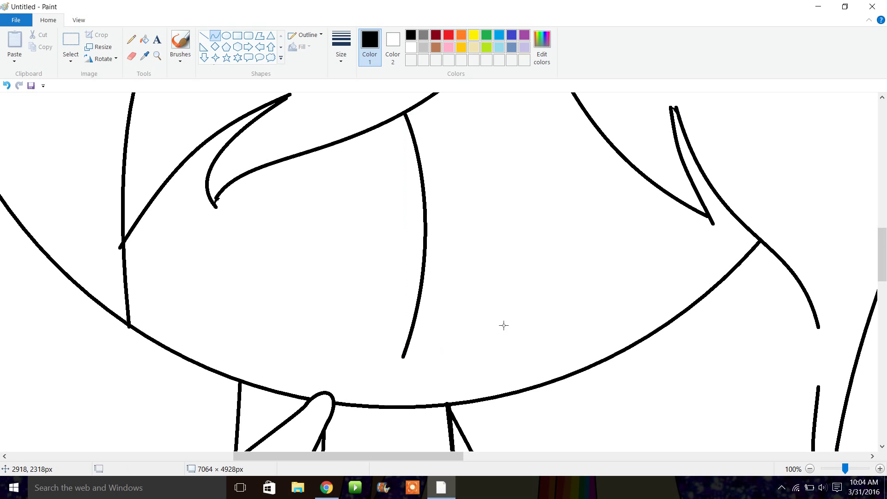
drag(404, 357, 183, 358)
drag(276, 357, 242, 342)
Draw the right eye's inner curve from the fringe to the chin line, and an arched line inside the left eye.
mouse_move(585, 109)
mouse_down()
mouse_move(509, 370)
mouse_move(537, 388)
mouse_move(516, 169)
mouse_move(473, 307)
mouse_up()
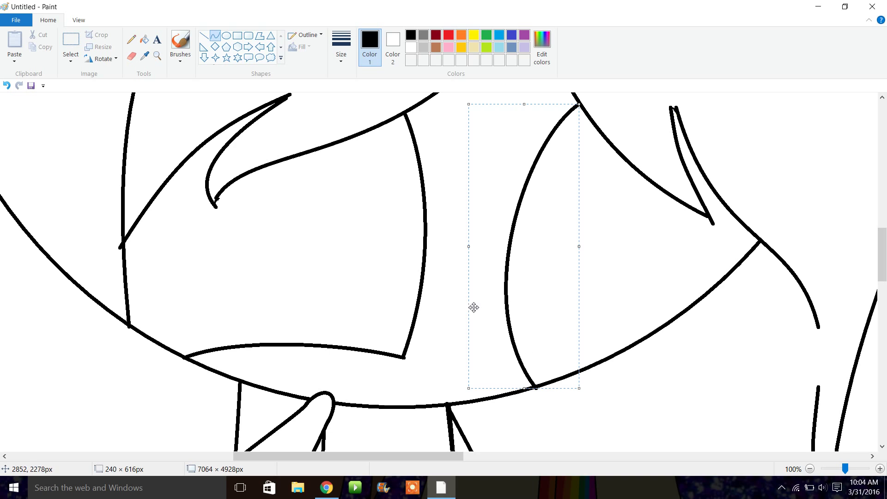
drag(342, 250, 164, 269)
mouse_move(245, 251)
mouse_down()
mouse_move(306, 223)
mouse_move(201, 231)
mouse_up()
drag(347, 245, 360, 246)
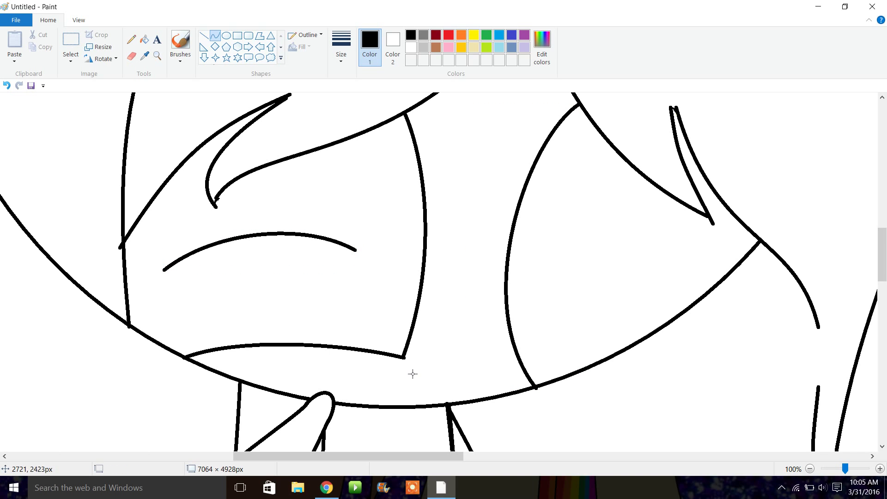
Choose the second-thinnest line and draw a small curve rising from the chin line as the left side of the mouth.
click(340, 46)
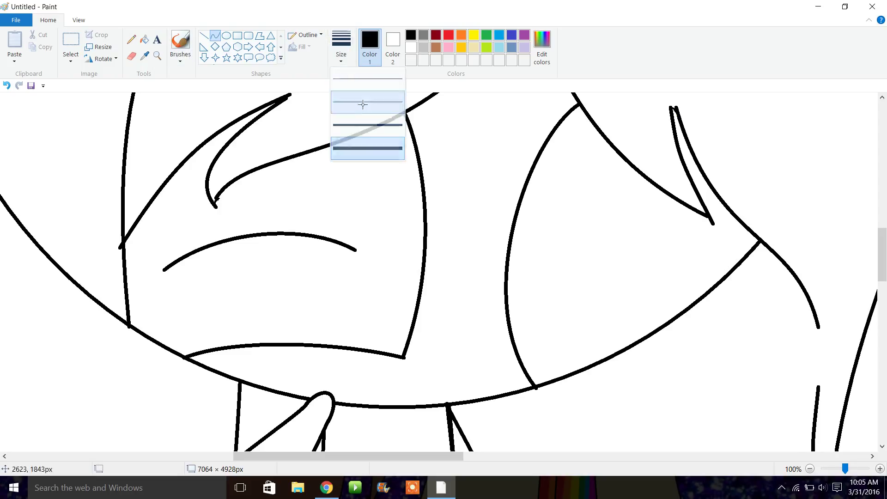
click(362, 104)
click(157, 56)
click(415, 369)
click(416, 276)
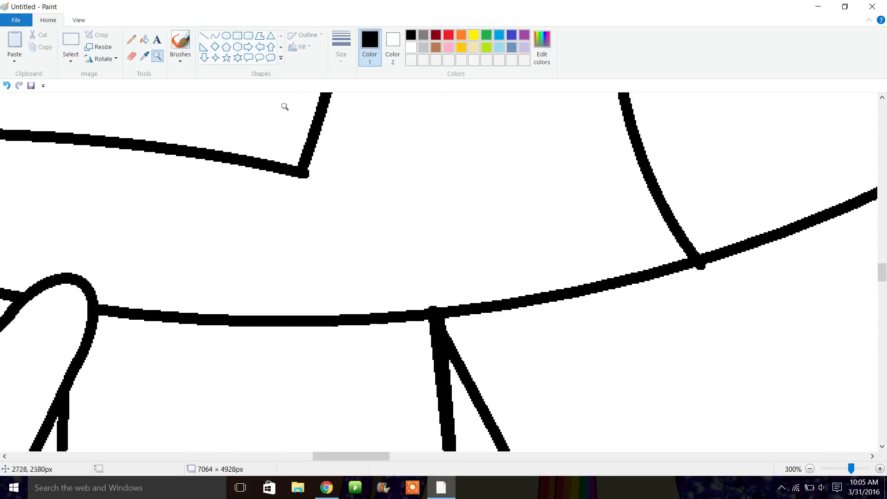
click(214, 35)
drag(268, 217, 229, 319)
drag(249, 256, 245, 236)
drag(228, 276, 219, 296)
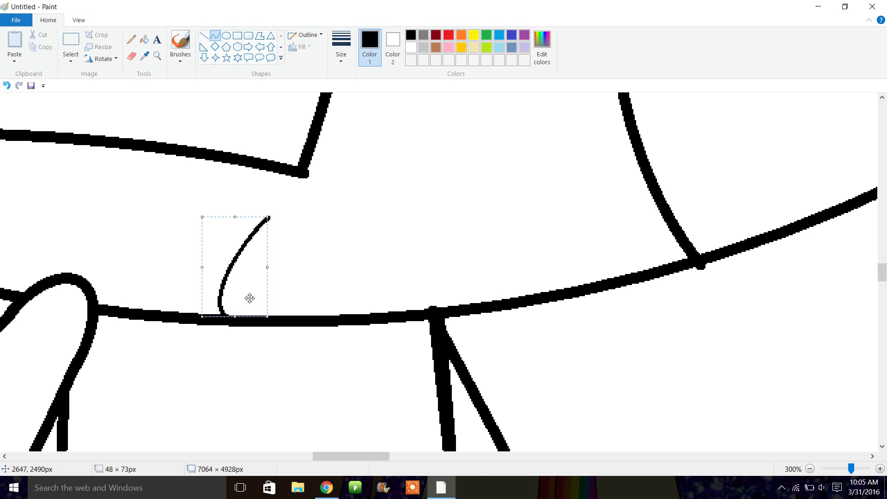
Draw the mouth's upper and right edges down to the chin line, with a short line inside it.
click(360, 245)
mouse_move(269, 217)
mouse_down()
mouse_move(377, 241)
mouse_move(373, 318)
mouse_up()
click(237, 261)
mouse_move(236, 261)
mouse_down()
mouse_move(301, 271)
mouse_move(285, 272)
mouse_up()
click(279, 274)
click(618, 337)
Draw the upper edge of the hood's left ear as a green curve in the thickest line, about 557 × 233 px.
click(810, 469)
click(809, 469)
click(810, 468)
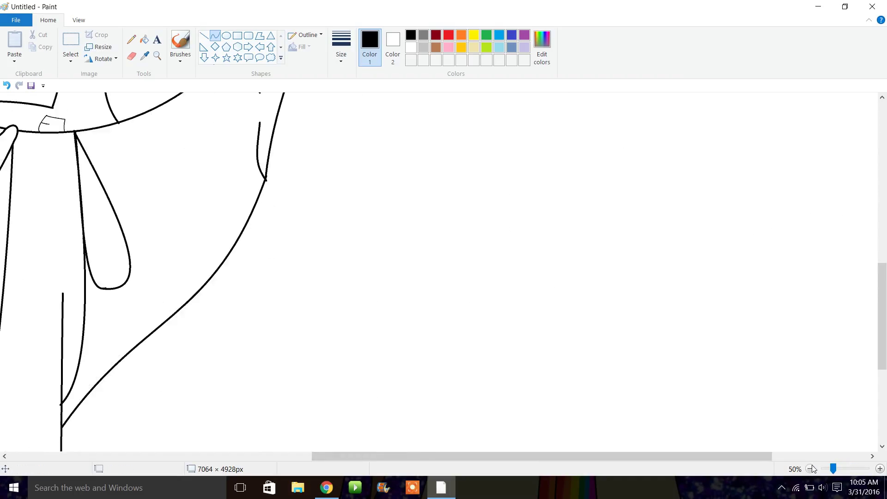
click(810, 468)
click(810, 469)
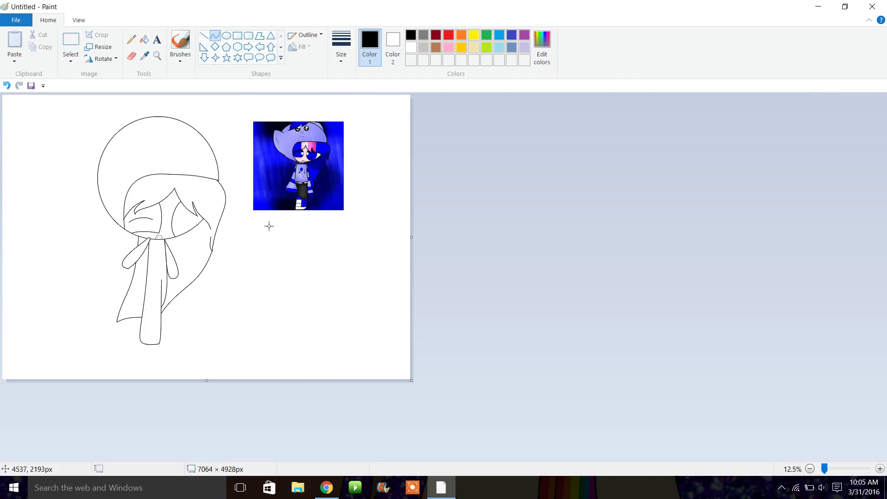
click(157, 56)
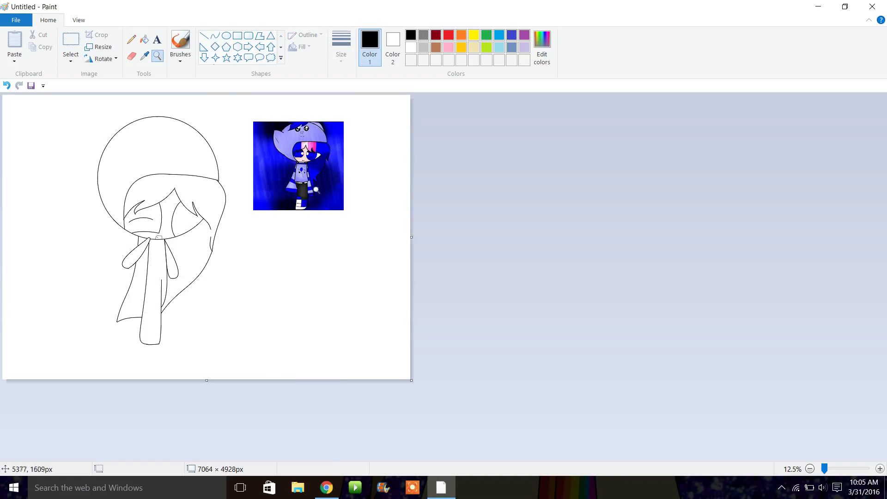
click(316, 185)
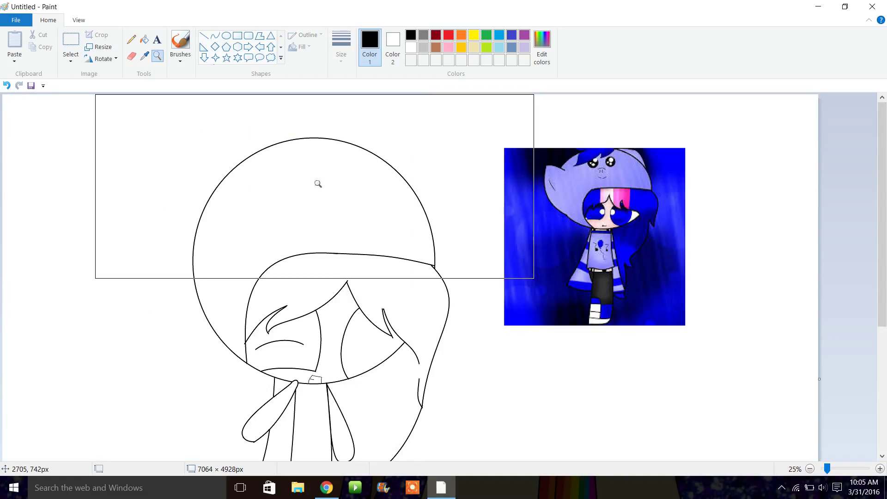
click(486, 36)
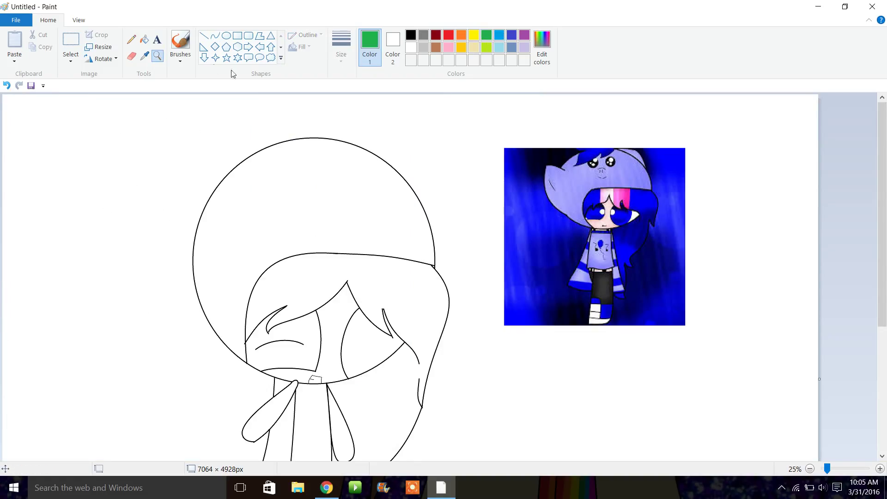
click(215, 36)
drag(185, 162, 220, 168)
click(341, 43)
click(388, 147)
click(230, 177)
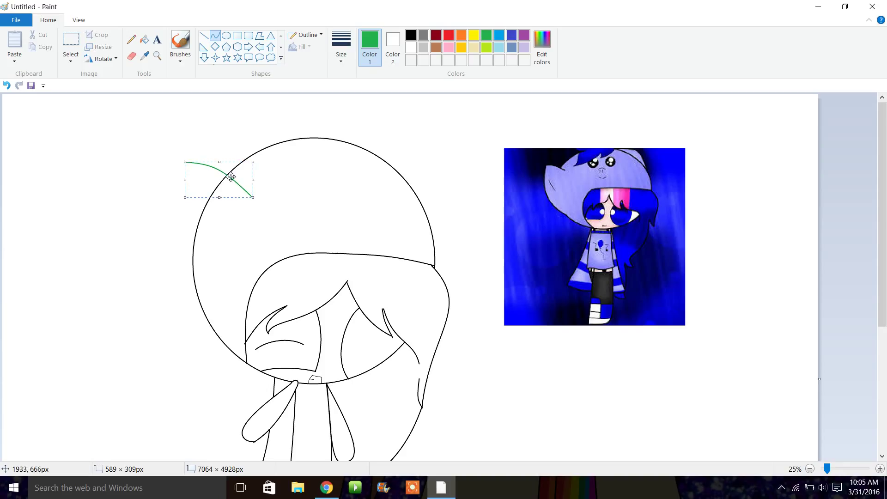
click(7, 87)
mouse_move(191, 167)
mouse_down()
mouse_move(256, 194)
mouse_move(227, 174)
mouse_move(247, 182)
mouse_up()
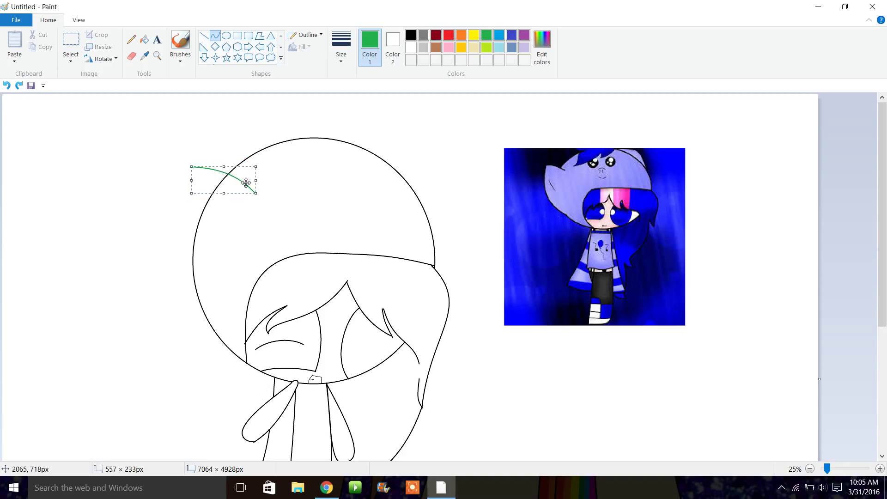
Draw the left ear's outer edge as a green curve from the ear tip down across the head circle, about 601 × 1221 px.
drag(194, 171, 221, 308)
click(332, 251)
drag(199, 245, 153, 264)
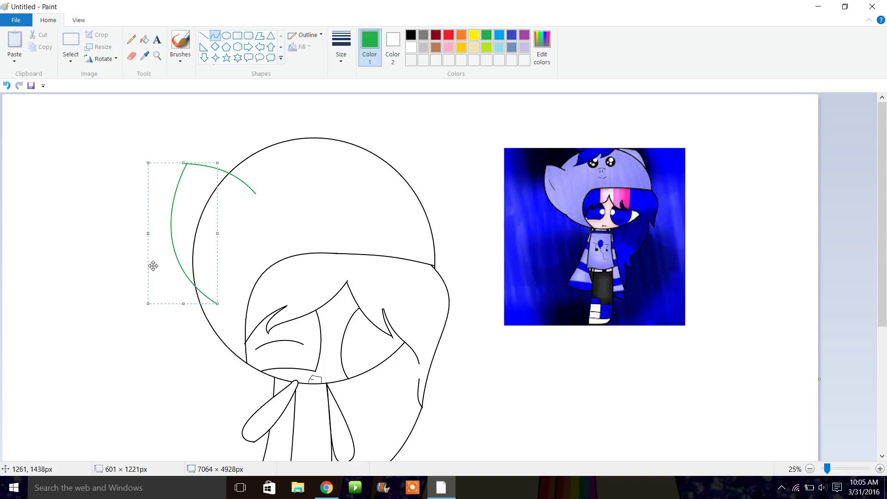
Fill the left ear black so it merges with the head circle's outline, and refill that area white to remove the segment inside.
click(144, 43)
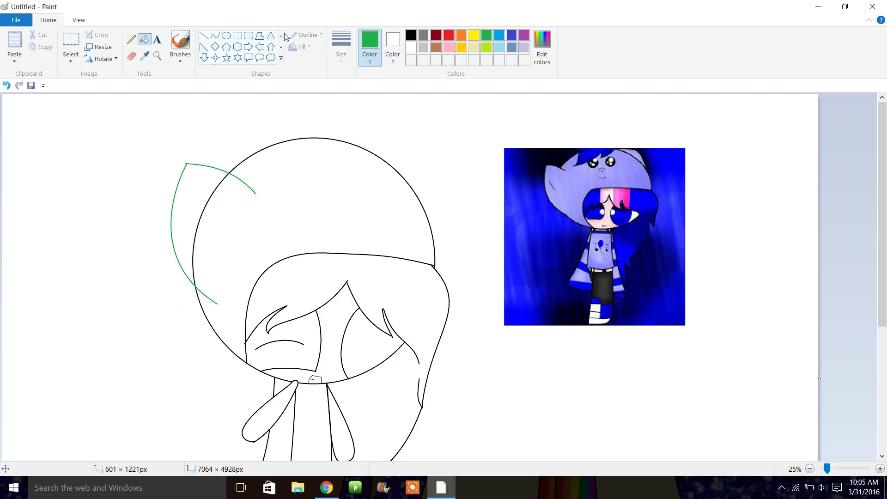
click(410, 35)
click(196, 197)
click(411, 48)
click(424, 49)
click(410, 48)
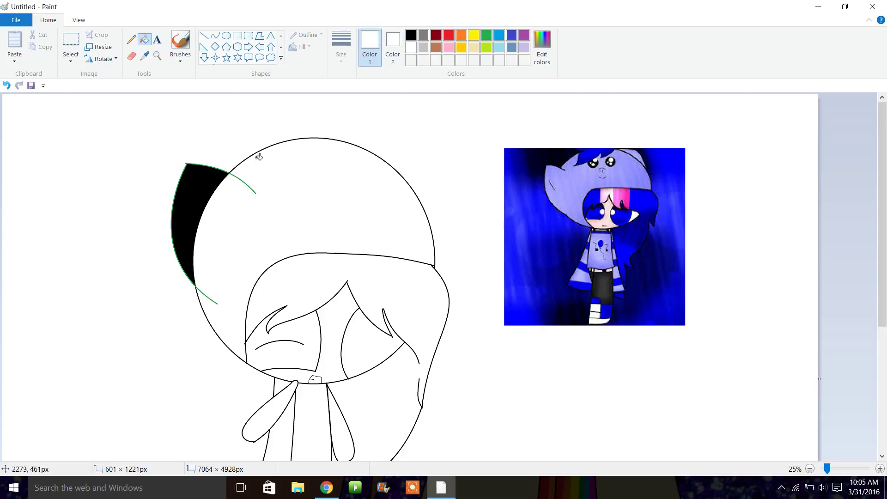
click(211, 196)
Recolour the green left ear outline black with the fill tool.
click(411, 35)
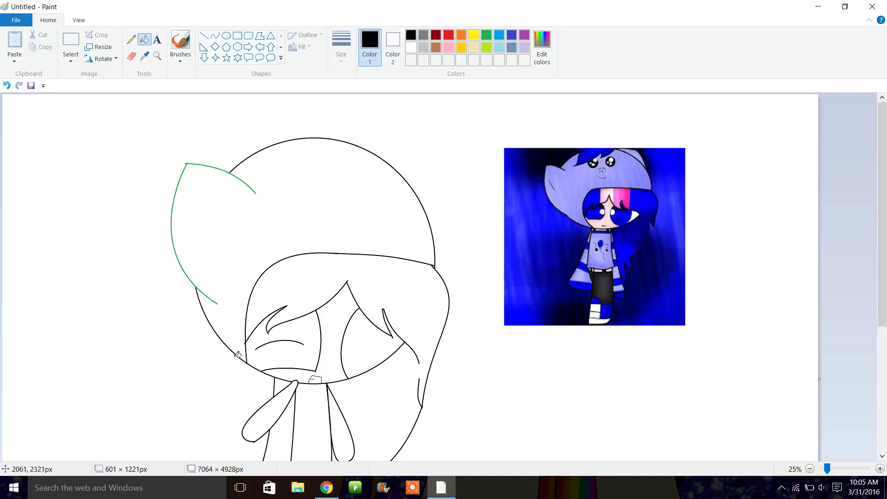
click(199, 292)
click(6, 85)
click(157, 56)
click(257, 212)
click(270, 227)
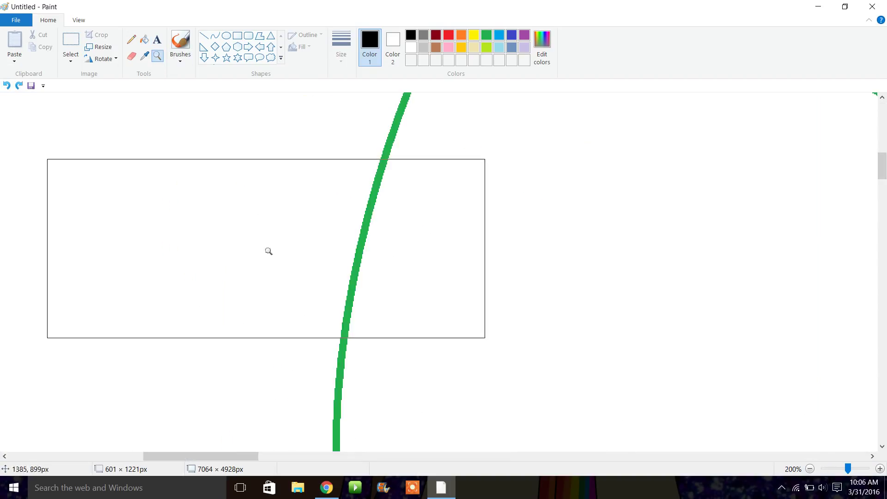
click(148, 44)
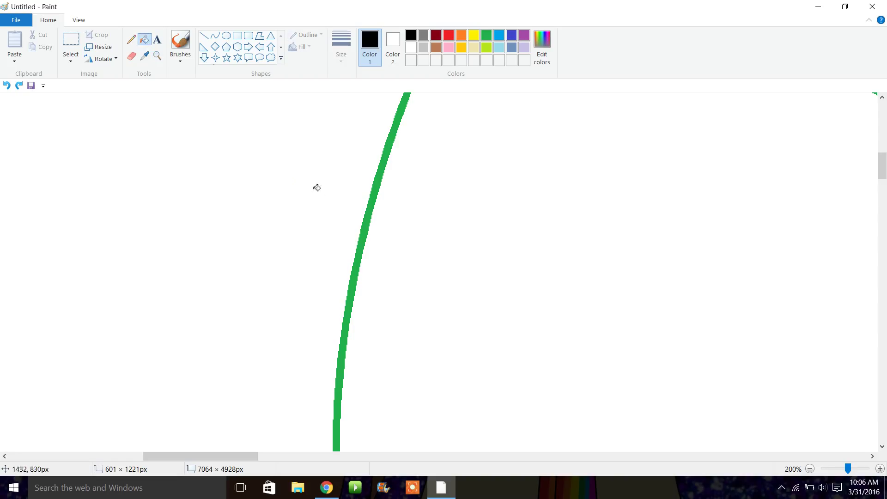
click(373, 213)
Draw a short black curve inside the left ear as its inner fold.
click(812, 468)
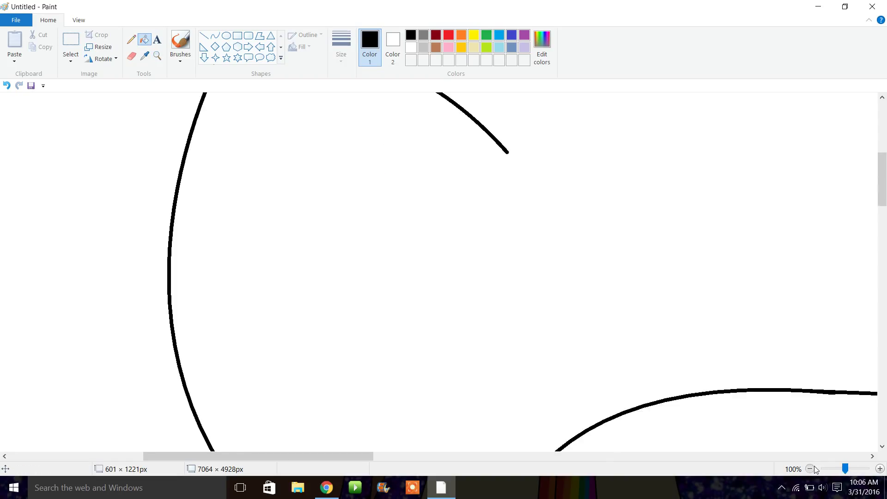
click(810, 468)
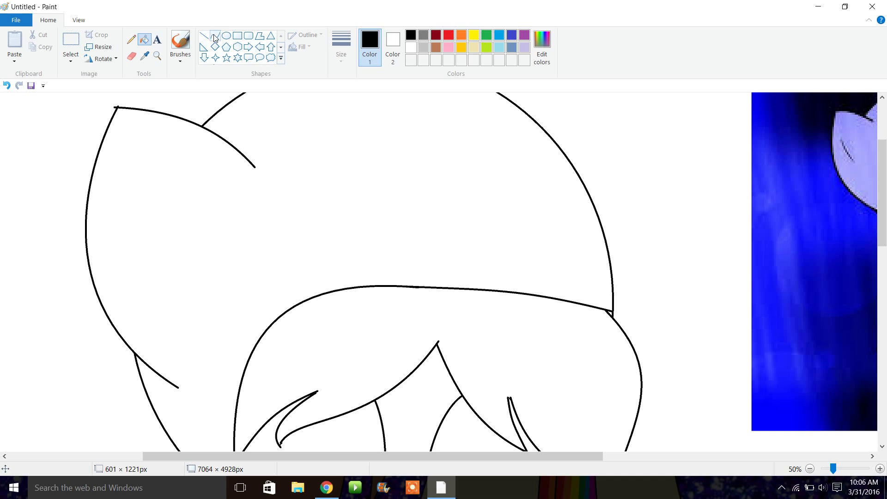
click(215, 37)
drag(155, 174, 150, 240)
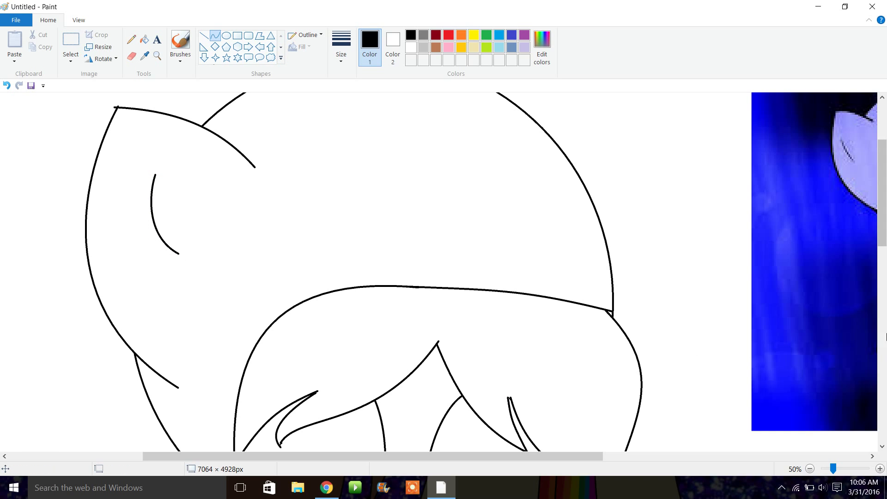
Draw the hood's right ear with black curves for its upper and outer edges, plus a short curved inner fold line.
drag(879, 225, 879, 187)
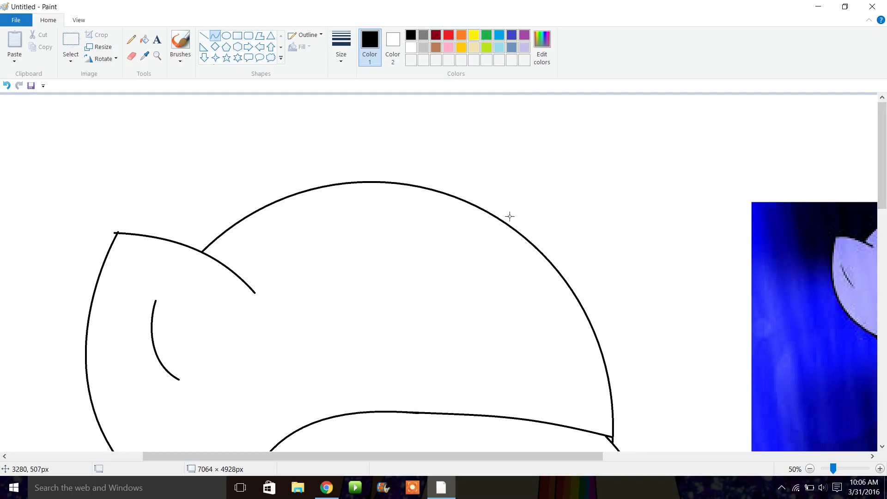
drag(503, 223, 628, 183)
mouse_move(554, 202)
mouse_down()
mouse_move(548, 198)
mouse_move(573, 187)
mouse_move(642, 183)
mouse_move(612, 370)
mouse_up()
click(672, 230)
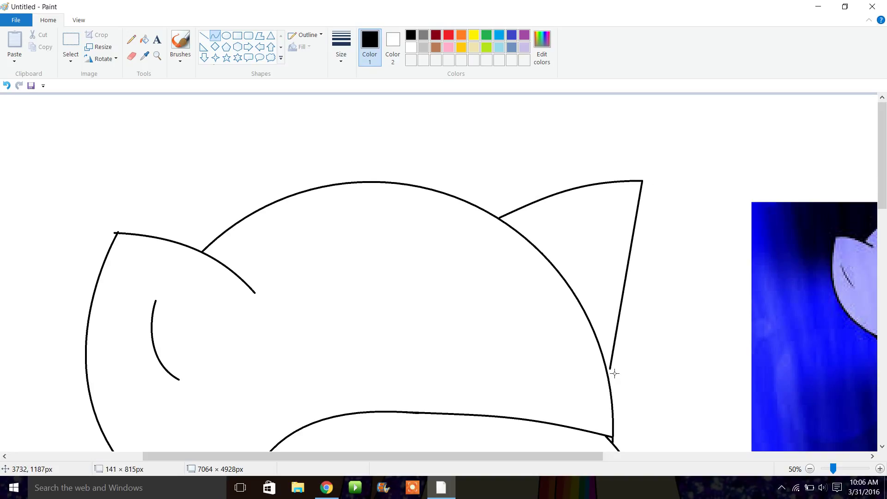
mouse_move(643, 261)
mouse_down()
mouse_move(655, 250)
mouse_move(655, 305)
mouse_up()
mouse_move(602, 248)
mouse_down()
mouse_move(594, 291)
mouse_move(577, 298)
mouse_move(604, 278)
mouse_move(598, 288)
mouse_up()
click(395, 224)
Draw the top and right side of the pointed hair tuft on top of the hood with red curves.
click(450, 37)
drag(301, 212, 392, 149)
mouse_move(351, 180)
mouse_down()
mouse_move(334, 184)
mouse_move(366, 182)
mouse_move(360, 177)
mouse_up()
click(459, 165)
mouse_move(386, 144)
mouse_down()
mouse_move(365, 178)
mouse_move(386, 161)
mouse_move(418, 244)
mouse_up()
click(374, 171)
click(406, 177)
mouse_move(420, 203)
mouse_down()
mouse_move(408, 188)
mouse_move(428, 205)
mouse_move(421, 242)
mouse_move(318, 236)
mouse_move(318, 220)
mouse_move(394, 257)
mouse_move(378, 270)
mouse_move(317, 273)
mouse_up()
click(373, 240)
drag(312, 229, 303, 237)
click(456, 234)
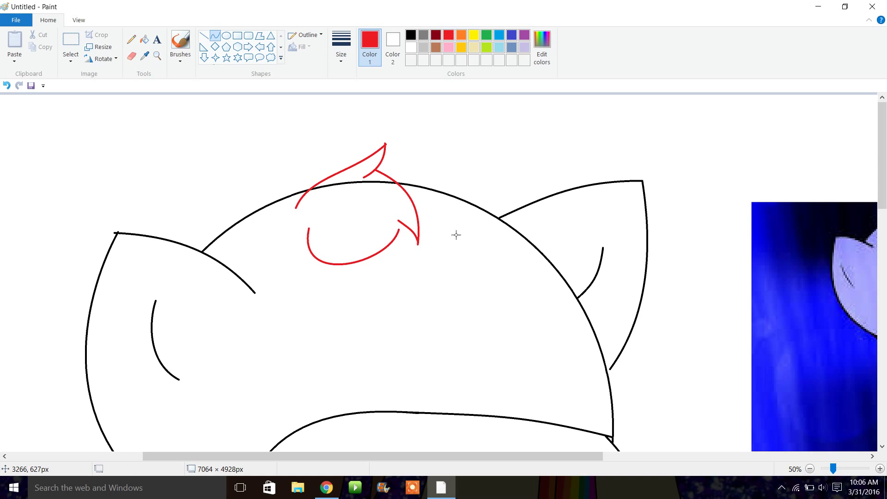
click(7, 86)
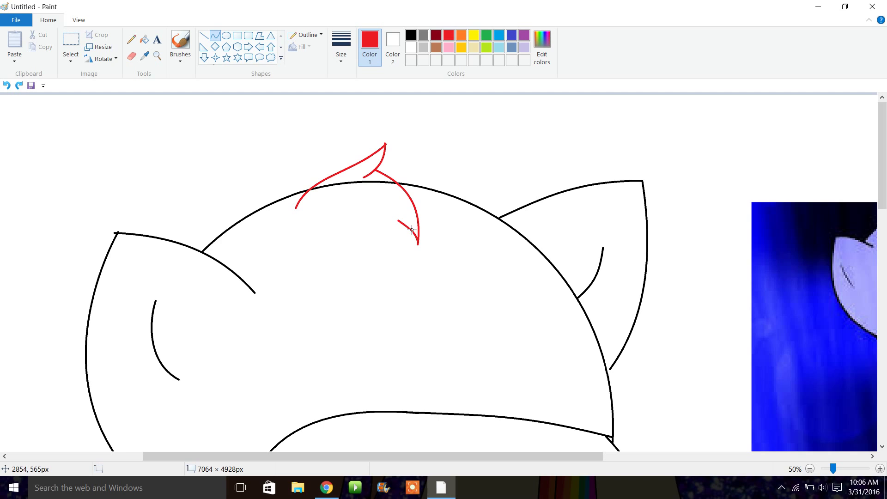
Draw the hair tuft's lower edge as a red curve ending in a point, and its left edge as a curve rising from that point.
drag(391, 240, 315, 274)
mouse_move(359, 254)
mouse_down()
mouse_move(374, 268)
mouse_move(405, 259)
mouse_move(353, 294)
mouse_up()
click(464, 269)
drag(321, 203, 338, 264)
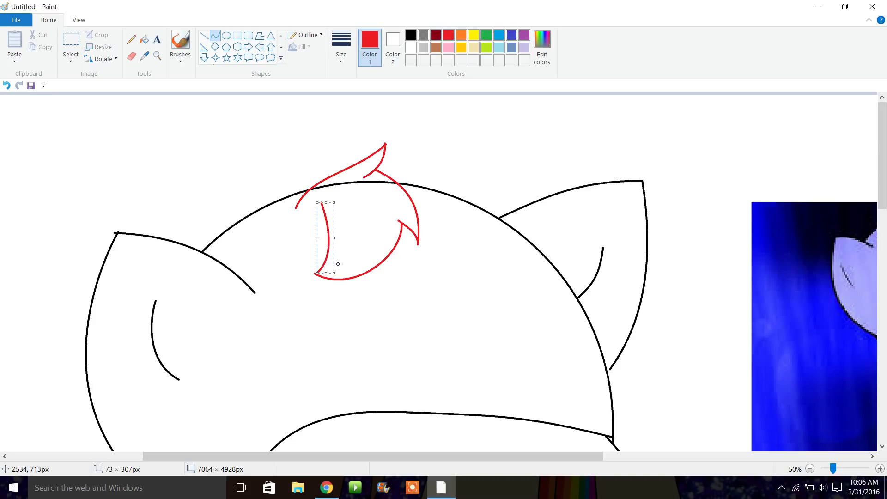
Erase the hood line crossing the hair tuft by filling that area black and then white, and recolour the tuft's red outline black.
click(144, 40)
click(411, 35)
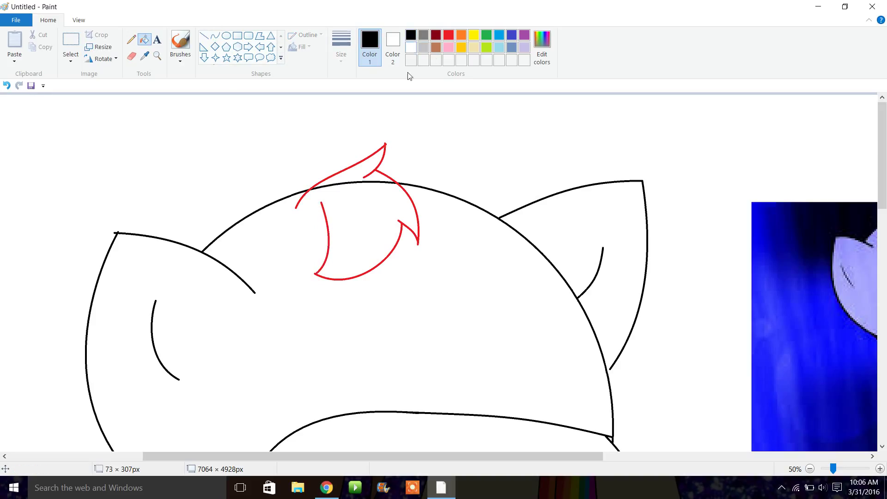
click(364, 172)
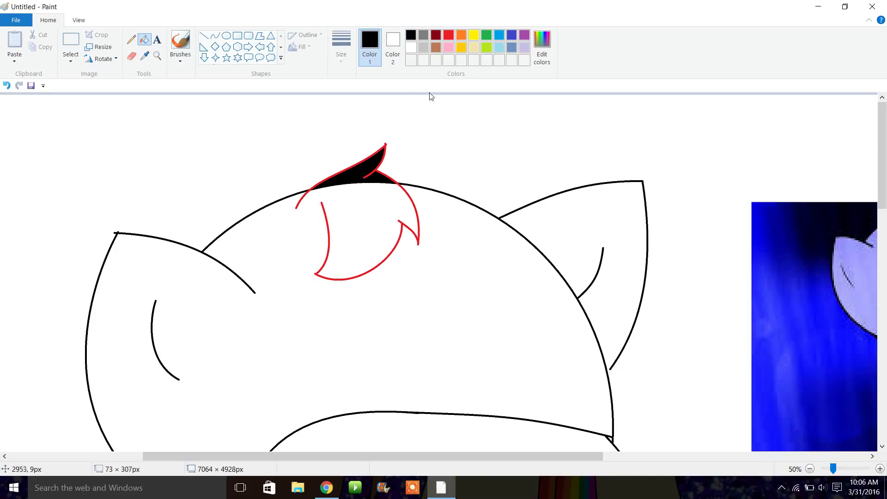
click(411, 48)
click(360, 181)
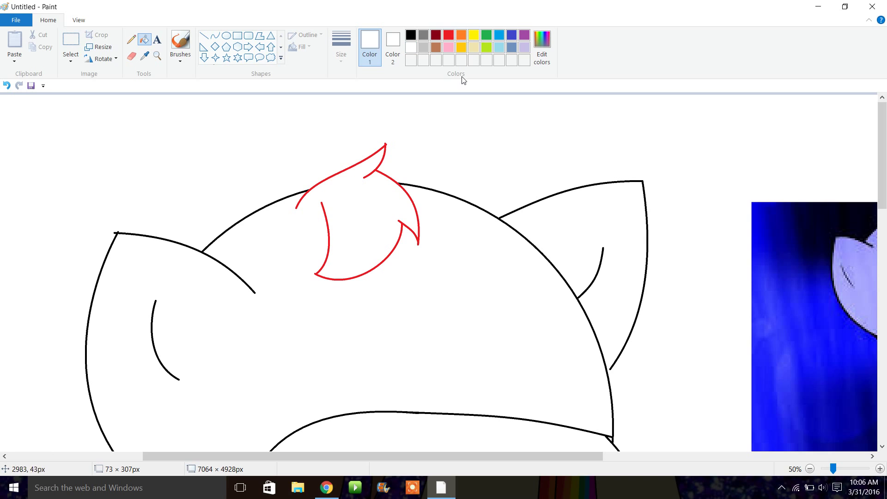
click(410, 35)
click(380, 172)
drag(883, 187, 883, 402)
key(XF86AudioLowerVolume)
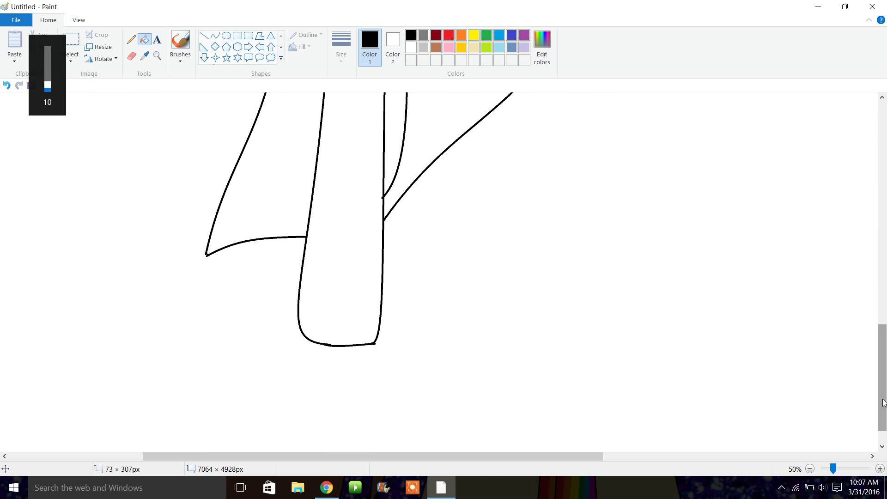
drag(886, 376, 886, 186)
drag(449, 461, 564, 460)
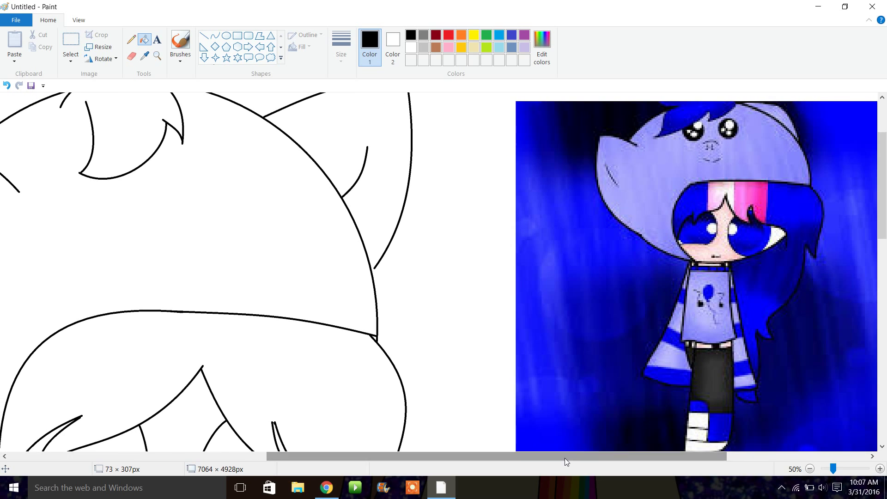
Draw a flared cuff over the left arm's rounded end with dark red curves for its outer side, bottom edge and inner edge.
drag(885, 181, 886, 297)
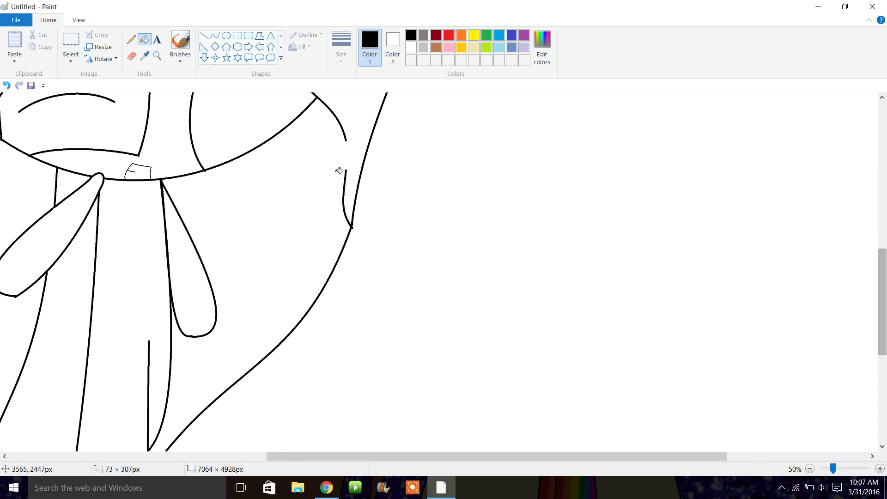
click(157, 56)
click(176, 270)
click(435, 35)
click(215, 37)
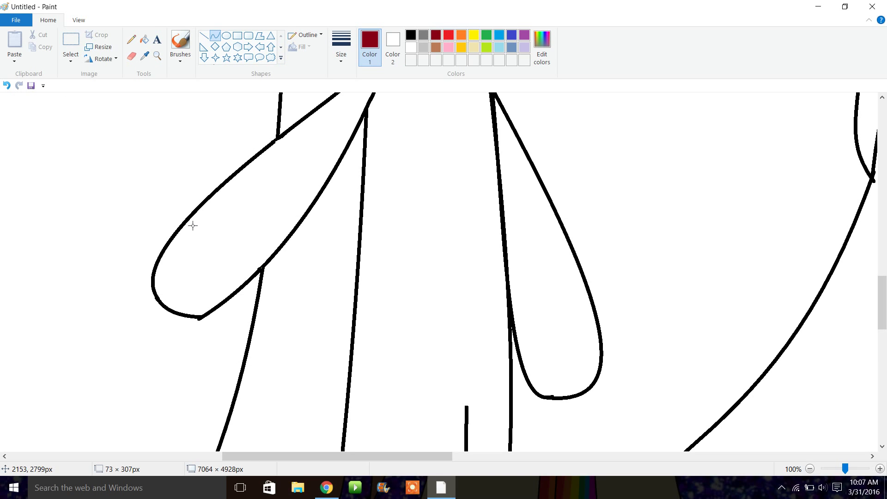
drag(193, 227, 207, 395)
drag(200, 369, 95, 355)
click(380, 388)
drag(207, 396, 251, 368)
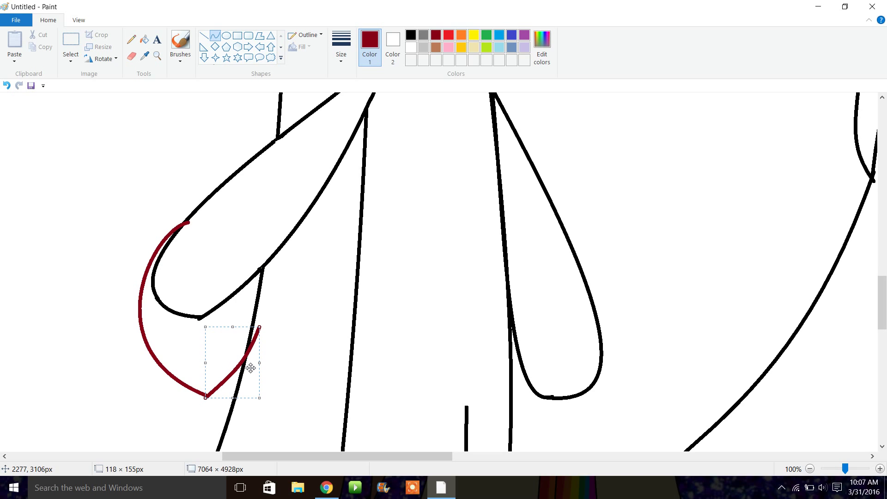
drag(198, 268, 259, 328)
Erase the left arm's old rounded end by filling the cuff area around it black and then white.
click(145, 45)
click(411, 35)
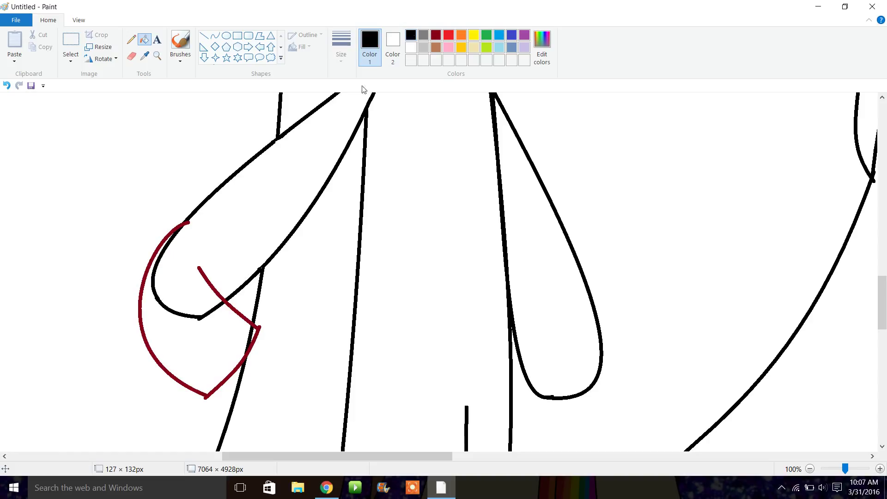
click(220, 348)
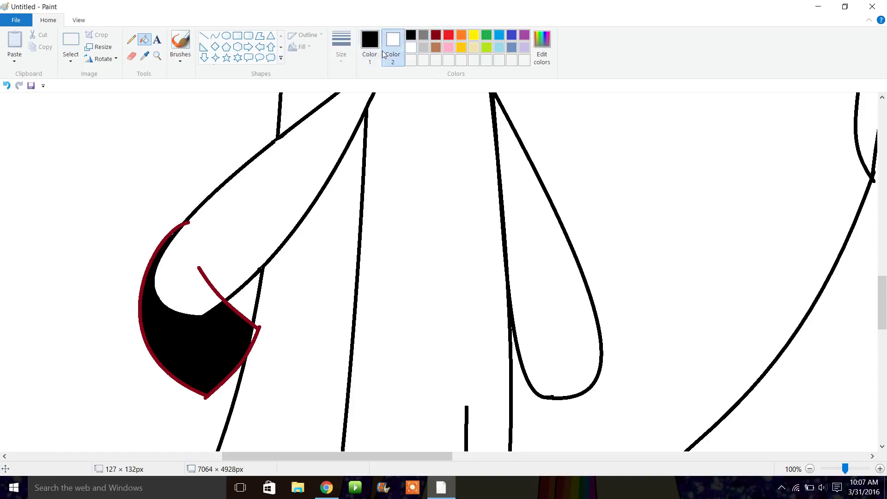
click(411, 47)
click(192, 359)
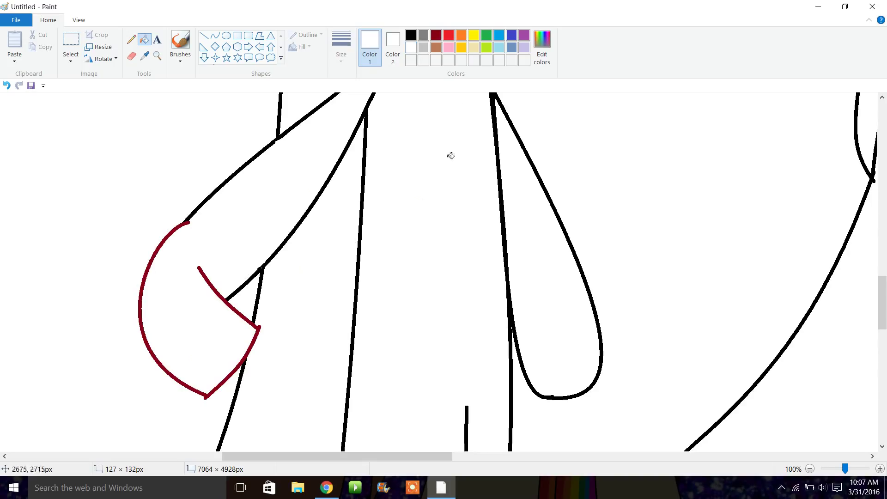
Recolour the left cuff's dark red outline black with the fill tool.
click(411, 35)
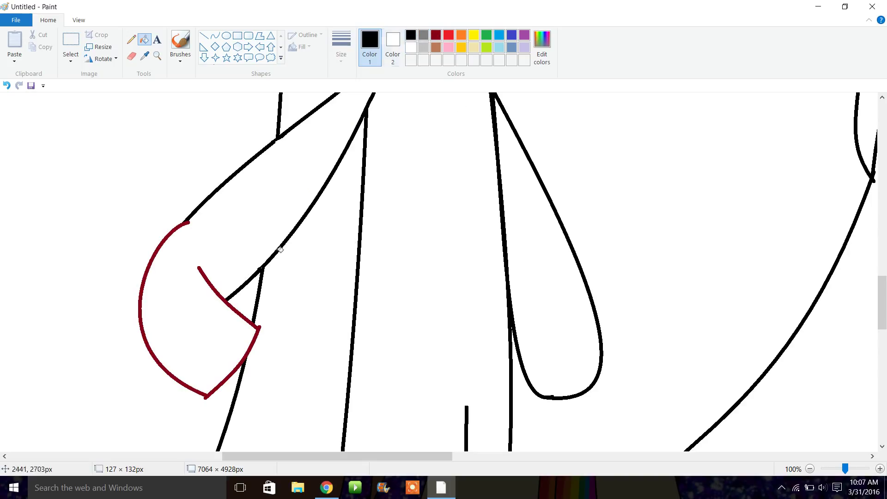
click(222, 292)
click(7, 85)
click(225, 302)
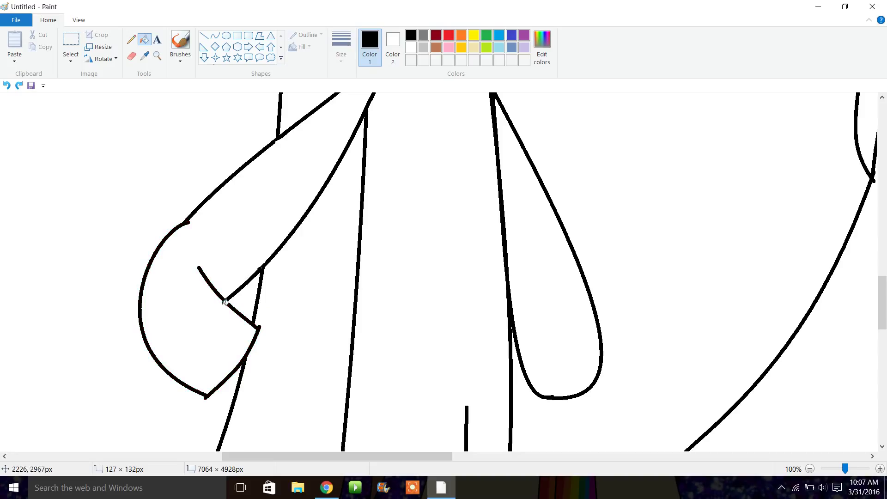
Draw the right sleeve's cuff with purple curves for its inner side and bottom edge and a red curve for its outer side.
click(215, 36)
click(487, 38)
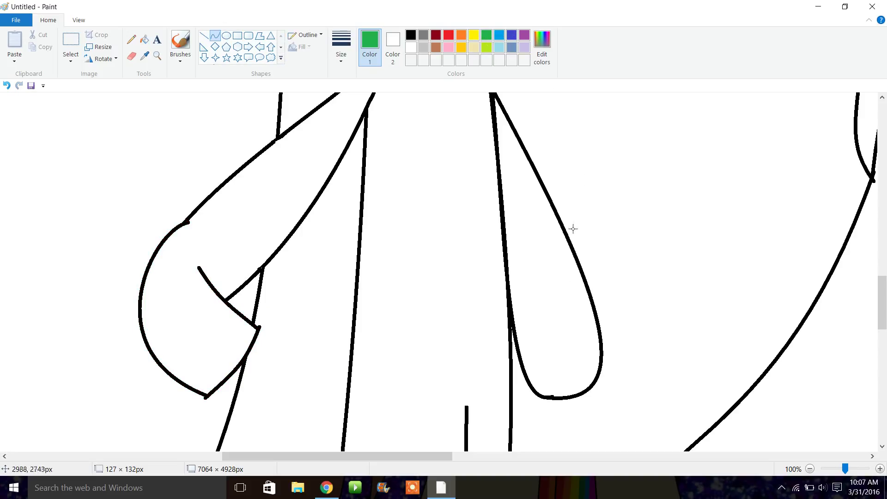
mouse_move(512, 316)
mouse_down()
mouse_move(529, 437)
mouse_move(630, 434)
mouse_move(616, 428)
mouse_move(587, 443)
mouse_move(596, 444)
mouse_up()
double_click(533, 424)
click(598, 443)
mouse_move(594, 301)
mouse_down()
mouse_move(616, 432)
mouse_move(611, 334)
mouse_up()
drag(595, 299, 592, 302)
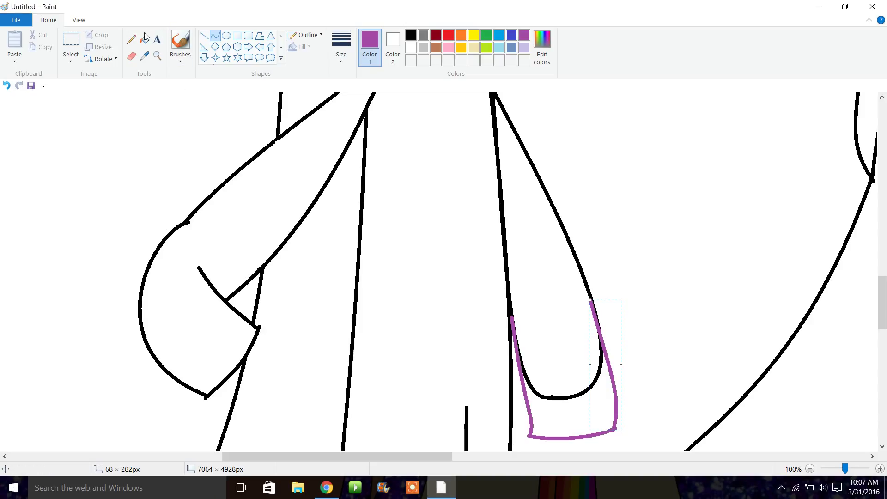
click(410, 34)
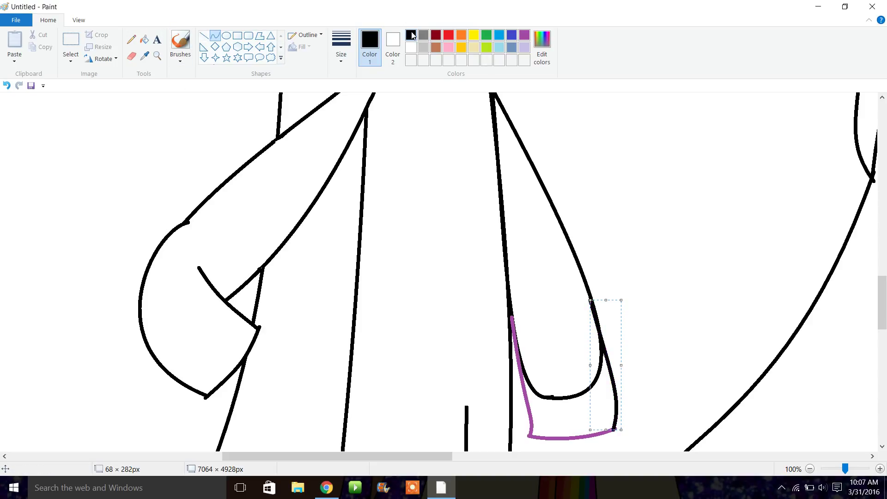
click(448, 35)
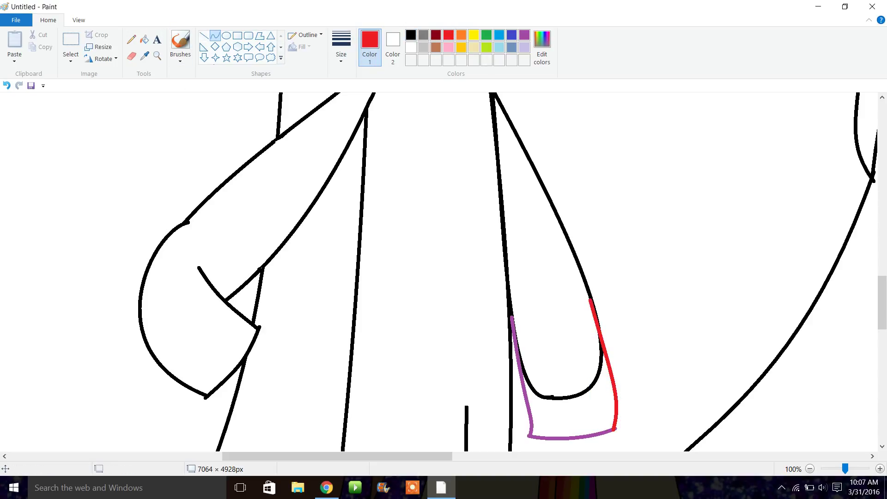
Erase the right arm's old rounded end by filling the area between it and the cuff outline black and then white.
click(133, 40)
click(144, 40)
click(411, 36)
click(584, 406)
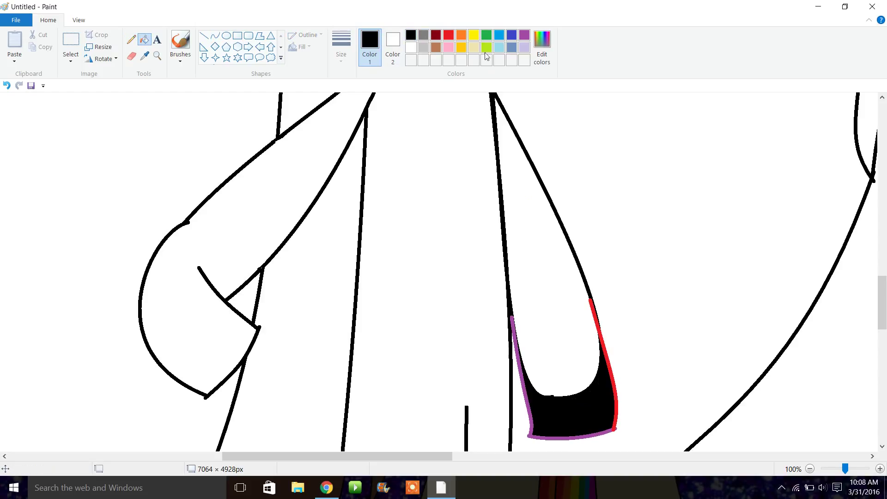
click(410, 48)
click(587, 403)
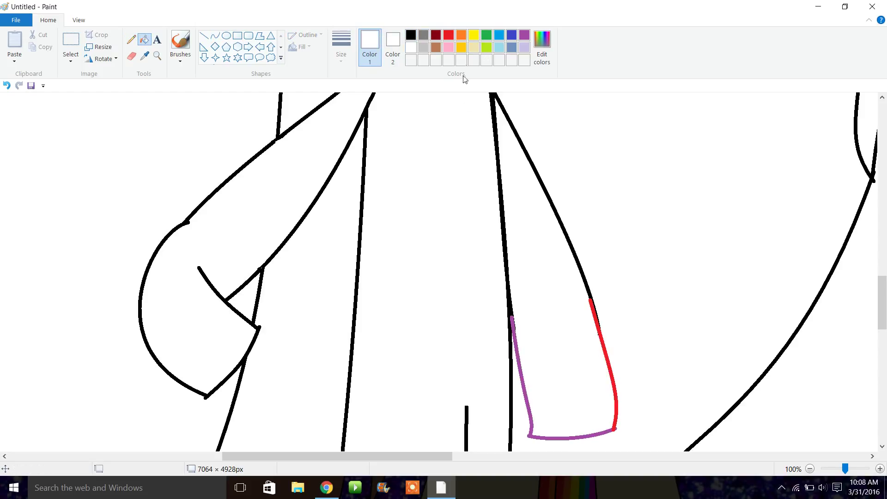
Recolour the right cuff's purple and red outline black with the fill tool.
click(410, 35)
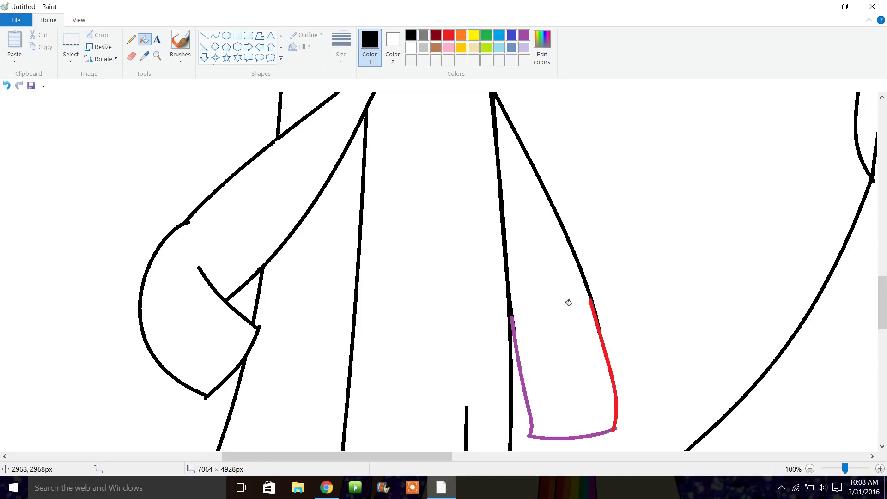
click(517, 328)
click(597, 319)
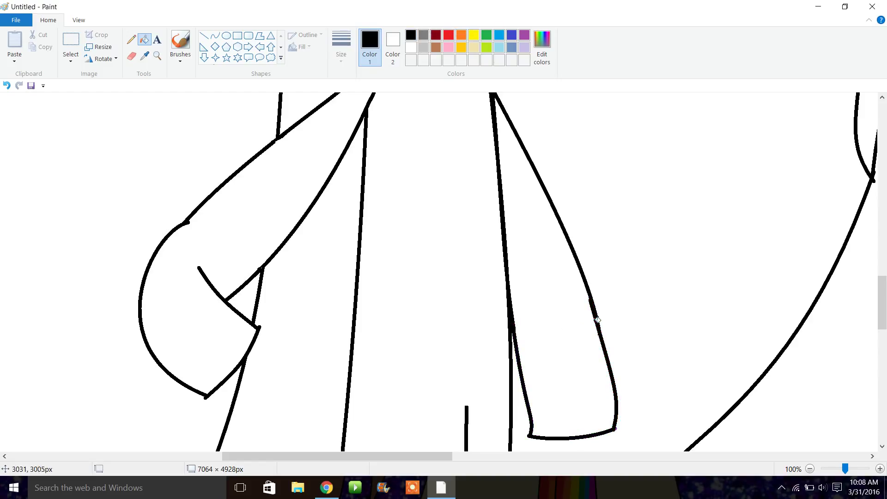
Draw two thin black curves across the neck just below the chin as the upper and lower edges of a collar band.
click(809, 469)
click(810, 469)
click(810, 469)
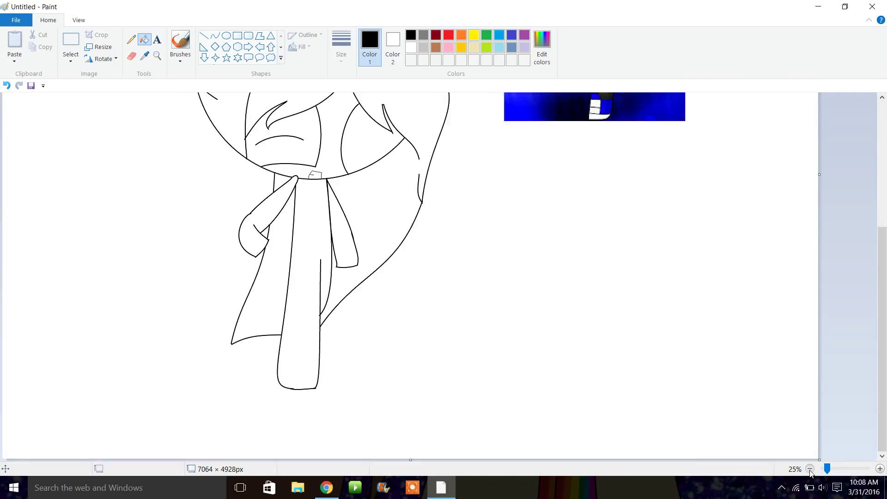
click(158, 56)
click(368, 206)
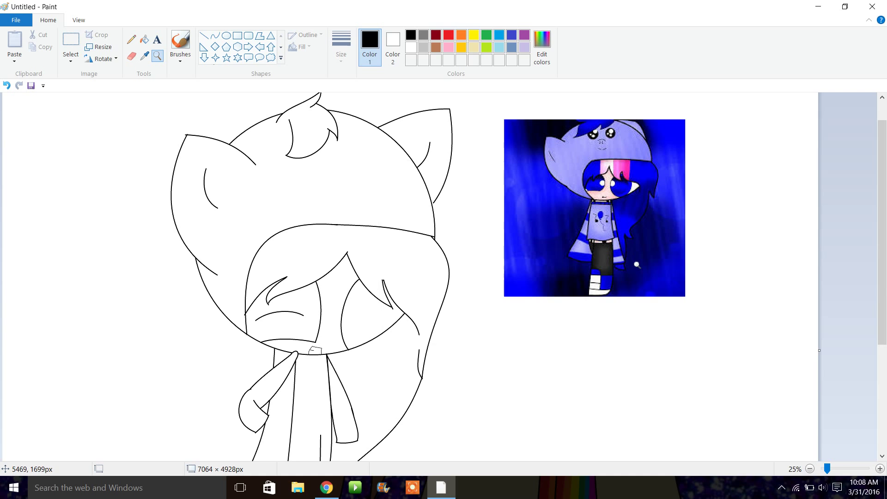
click(341, 379)
click(432, 264)
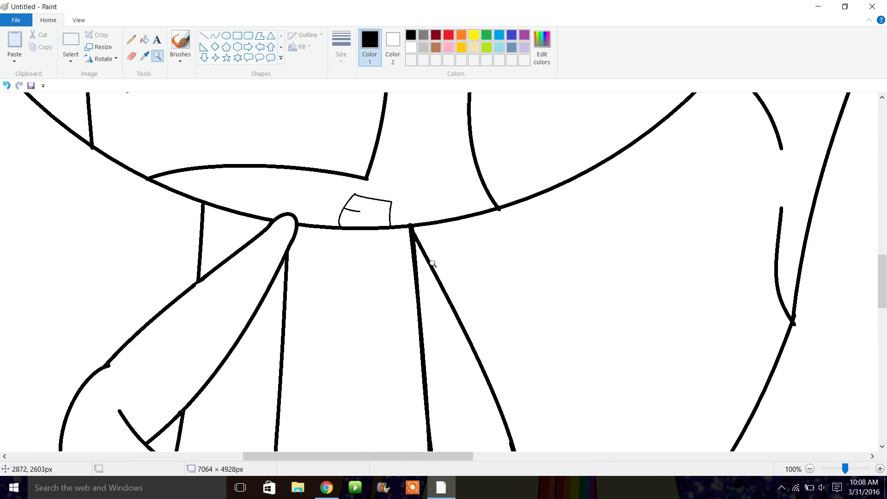
click(433, 263)
click(382, 243)
click(215, 36)
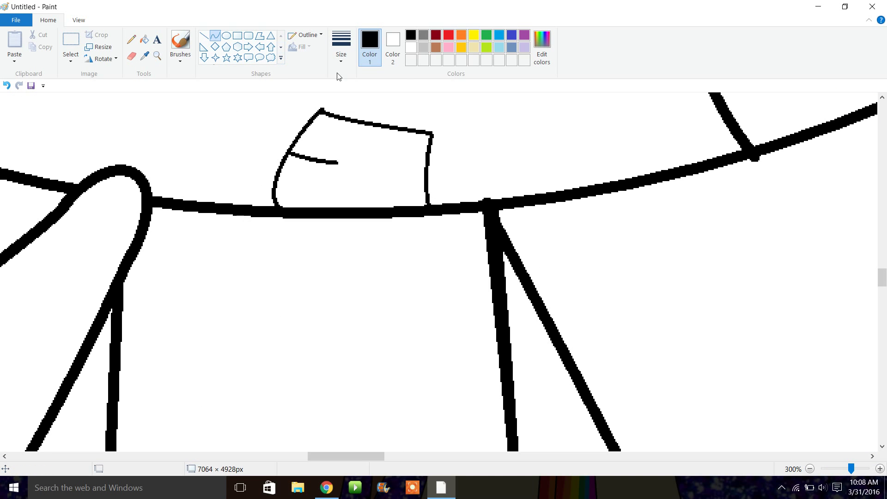
click(341, 51)
click(376, 105)
drag(153, 214, 480, 210)
drag(286, 222, 437, 257)
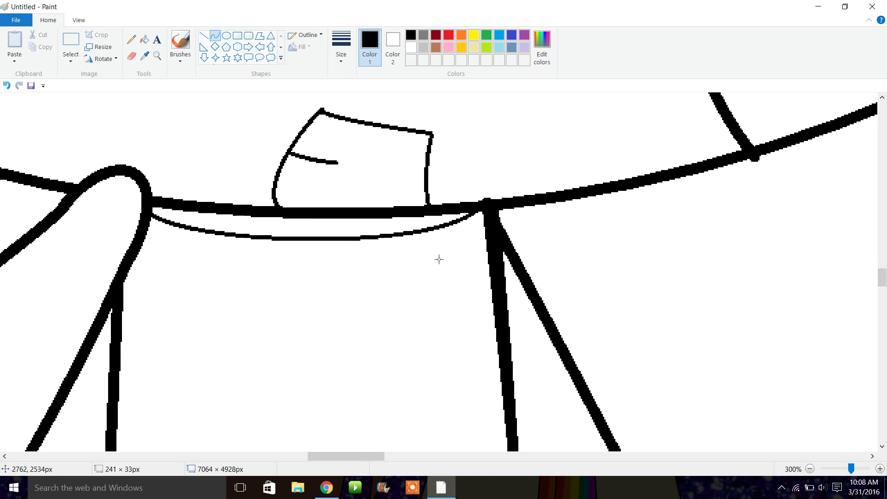
mouse_move(137, 253)
mouse_down()
mouse_move(515, 249)
mouse_move(499, 234)
mouse_up()
mouse_move(415, 259)
mouse_down()
mouse_move(396, 295)
mouse_move(222, 278)
mouse_move(434, 281)
mouse_move(308, 281)
mouse_up()
Draw a small four-sided polygon about 19 × 18 px between the chin and the collar band near its left end, and fill it black.
mouse_move(206, 211)
mouse_down()
mouse_move(202, 235)
mouse_move(222, 226)
mouse_up()
click(204, 36)
click(261, 37)
click(12, 84)
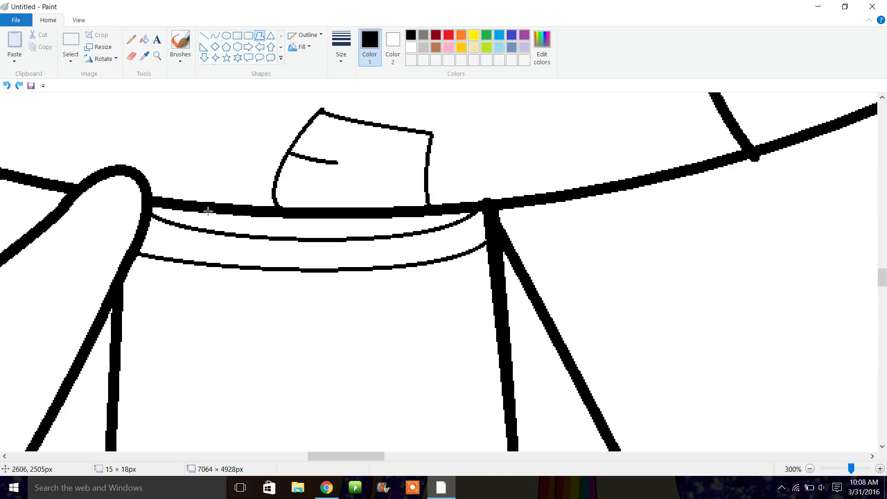
drag(188, 211, 212, 238)
click(194, 215)
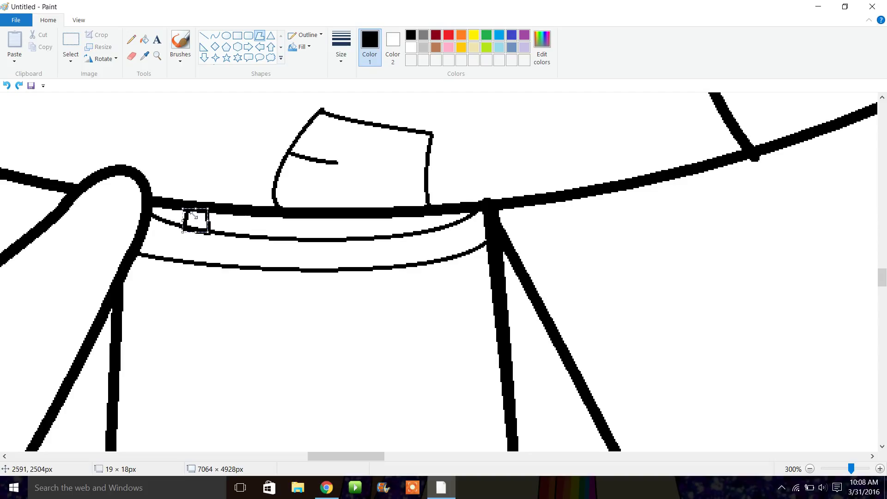
click(146, 42)
click(197, 222)
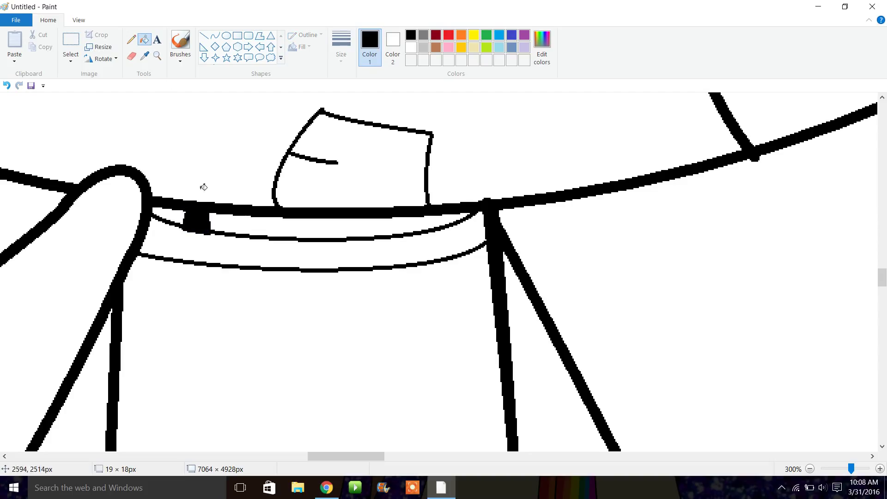
Draw a matching small four-sided polygon near the collar band's right end, fill it black, and switch to the Line tool.
click(216, 37)
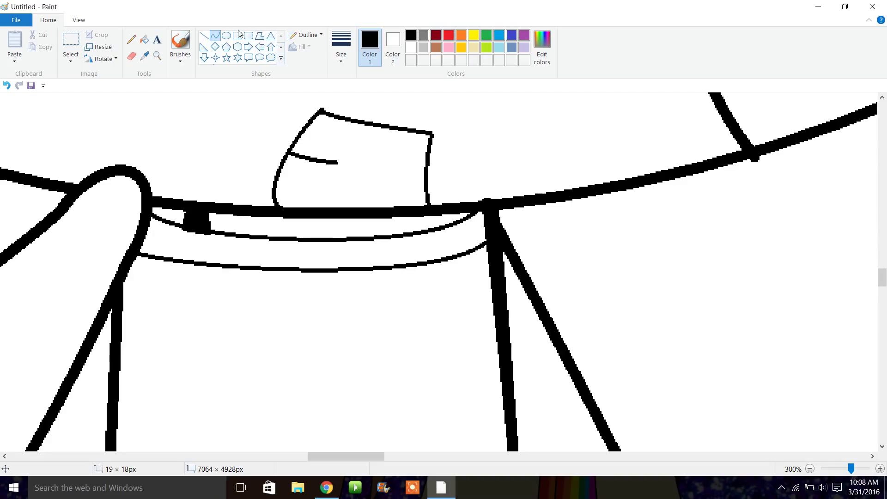
click(260, 37)
drag(395, 215, 409, 238)
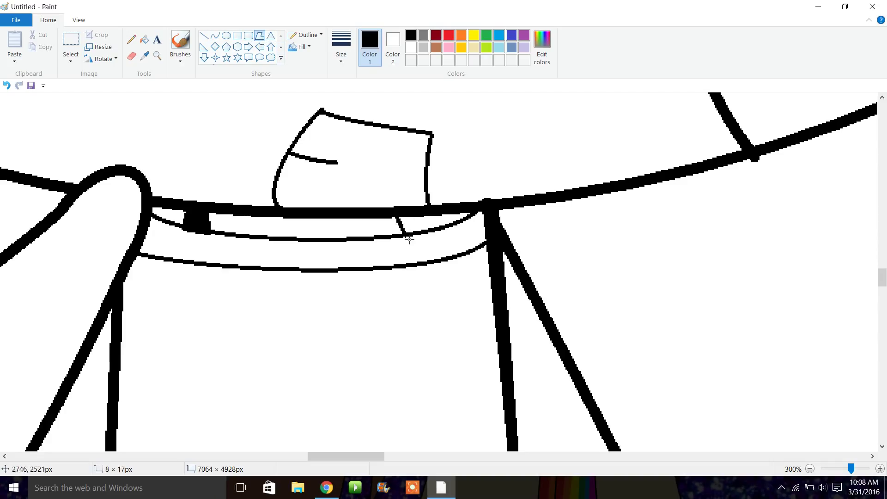
click(426, 231)
click(420, 218)
click(143, 41)
click(409, 225)
click(204, 36)
key(XF86AudioLowerVolume)
key(XF86AudioRaiseVolume)
click(326, 487)
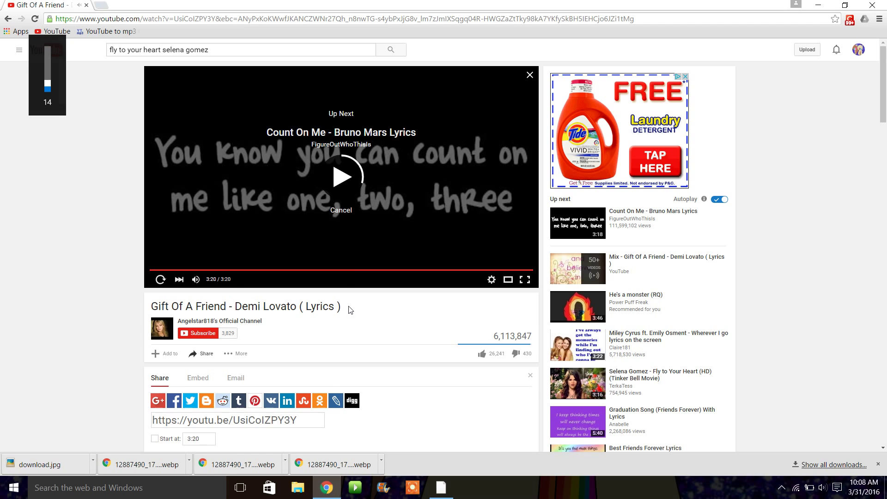
click(441, 487)
Draw nine short straight black lines across the collar band from end to end, dividing it into segments.
drag(178, 225, 169, 264)
drag(212, 234, 207, 265)
drag(251, 238, 248, 267)
click(284, 244)
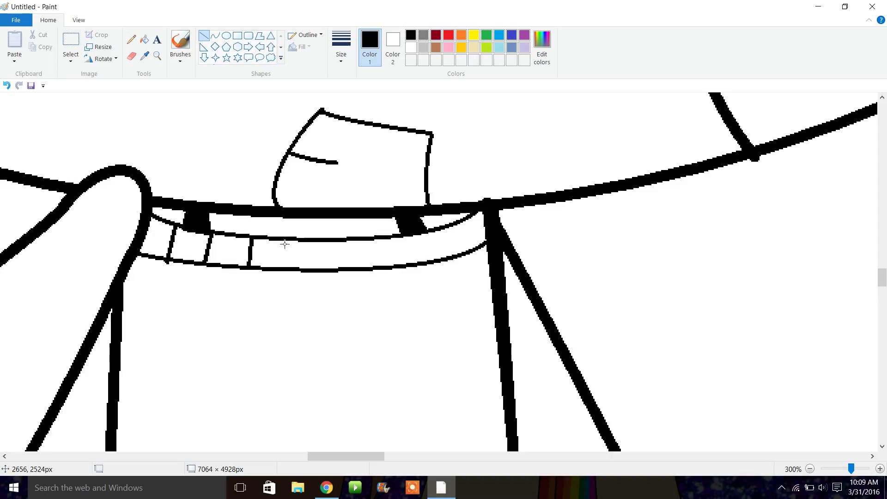
key(XF86AudioLowerVolume)
key(XF86AudioLowerVolume)
drag(294, 252, 289, 271)
click(322, 245)
drag(322, 245, 322, 274)
drag(356, 244, 358, 278)
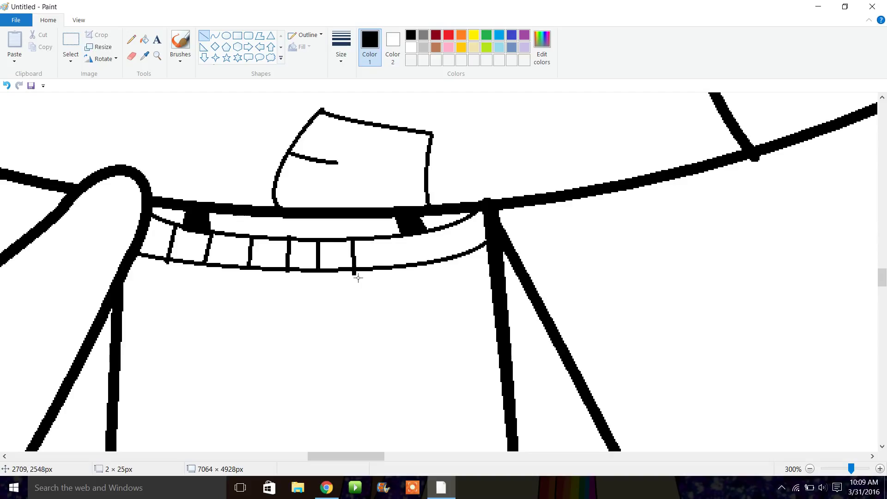
drag(397, 237, 407, 264)
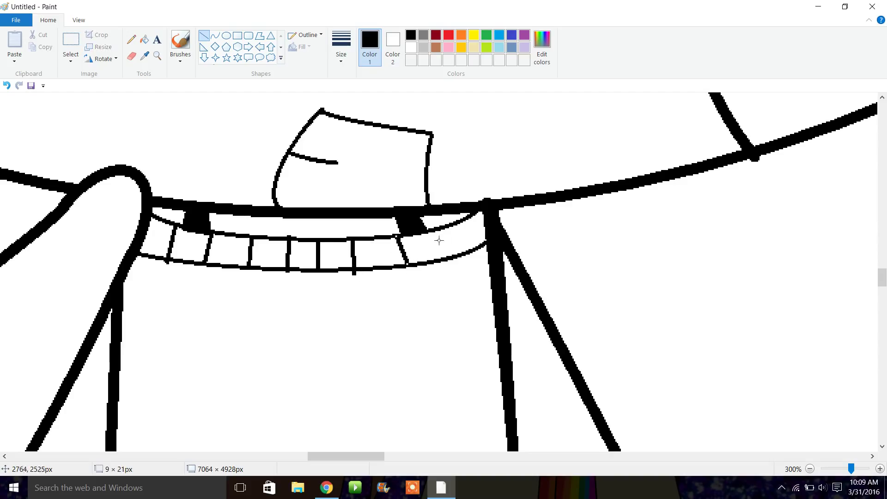
drag(433, 233, 453, 256)
drag(461, 224, 477, 253)
key(XF86AudioLowerVolume)
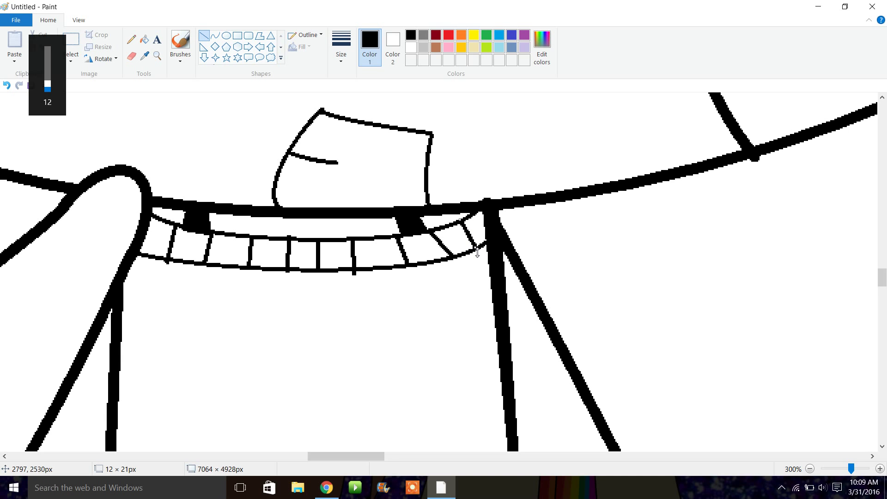
click(326, 488)
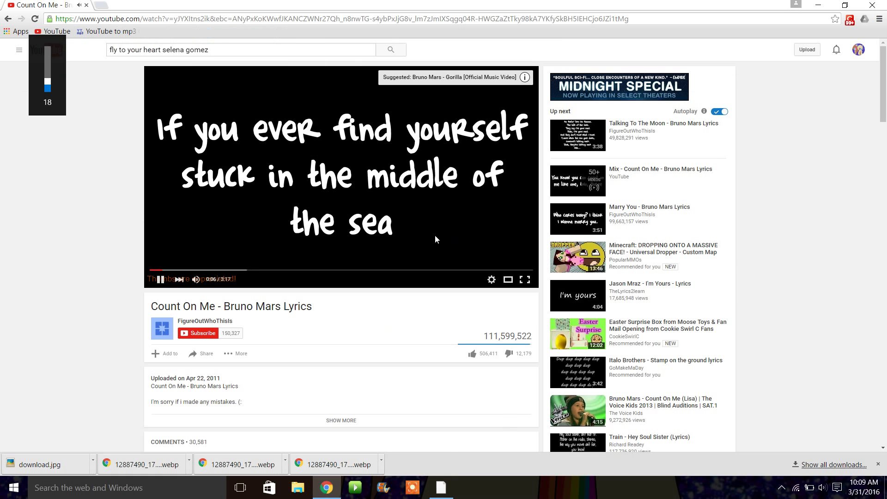
click(448, 494)
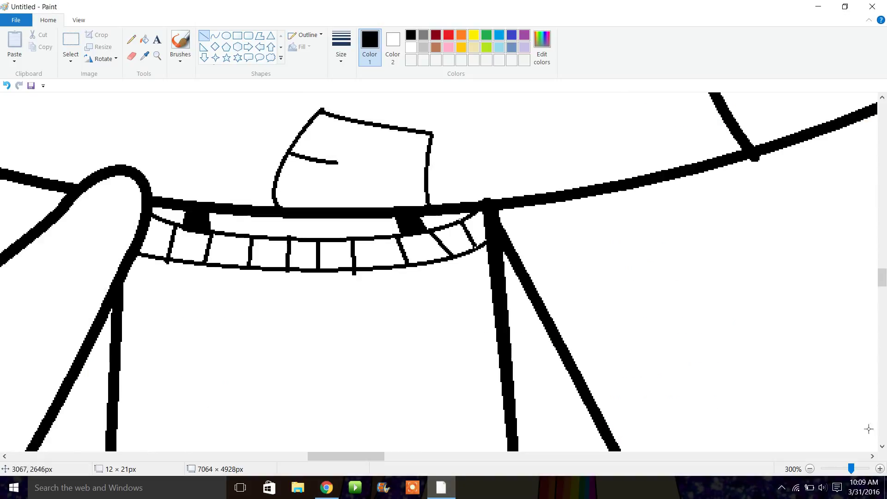
Outline the shirt's lower part with thick orange curves: two flared sides about 365 px tall and a wavy hem about 412 × 52 px.
click(809, 469)
click(809, 468)
click(809, 469)
click(809, 469)
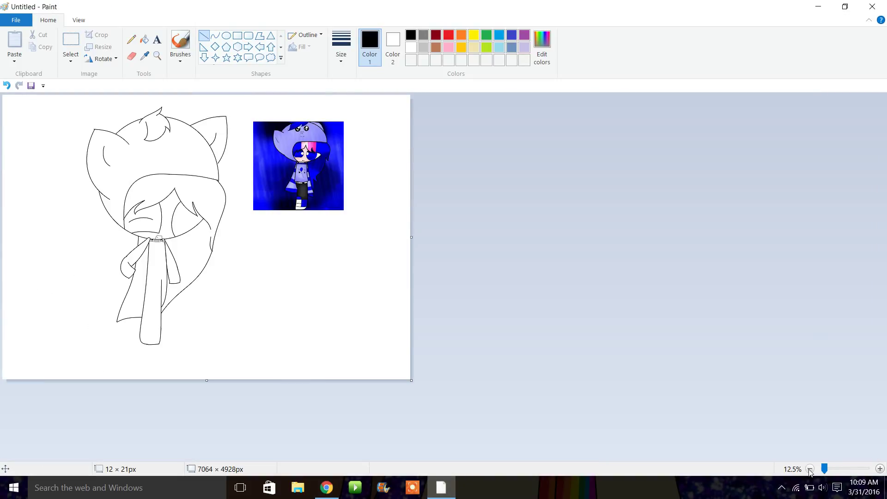
click(157, 57)
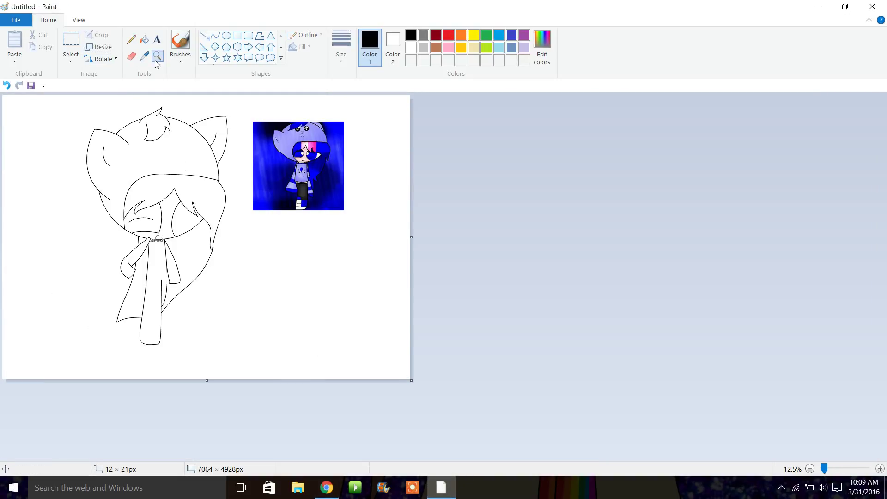
click(205, 240)
click(411, 307)
click(333, 332)
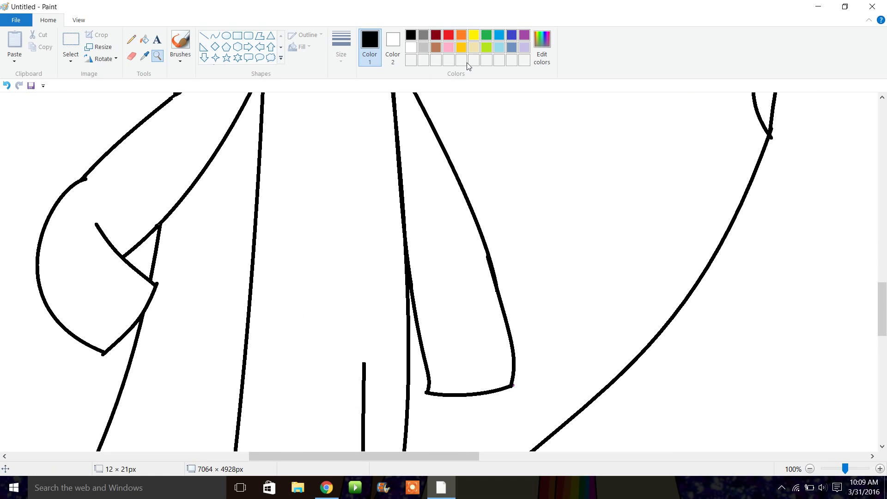
click(226, 34)
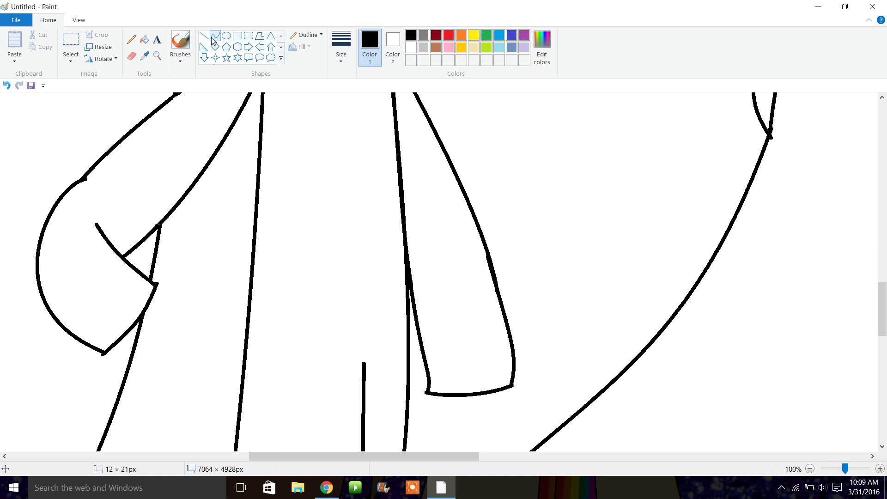
key(XF86AudioLowerVolume)
click(461, 35)
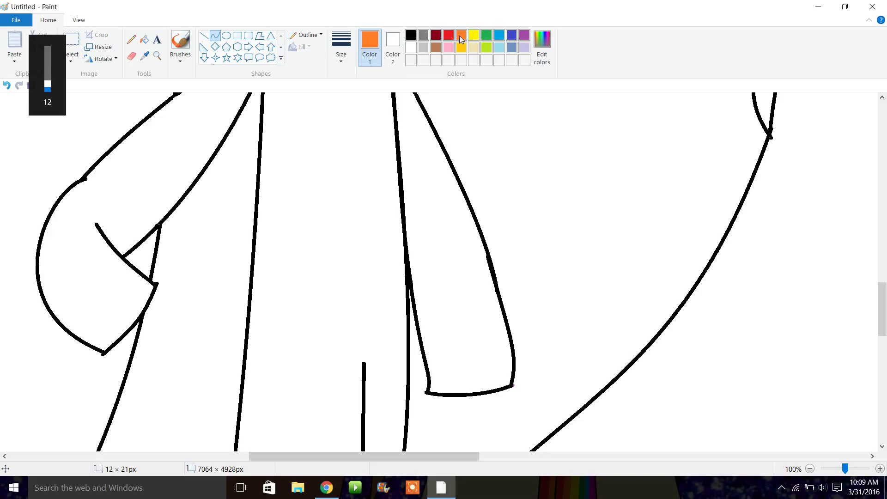
click(341, 46)
click(357, 145)
mouse_move(262, 129)
mouse_down()
mouse_move(255, 208)
mouse_move(230, 286)
mouse_move(247, 265)
mouse_move(248, 278)
mouse_move(420, 286)
mouse_up()
click(259, 273)
drag(293, 268, 340, 299)
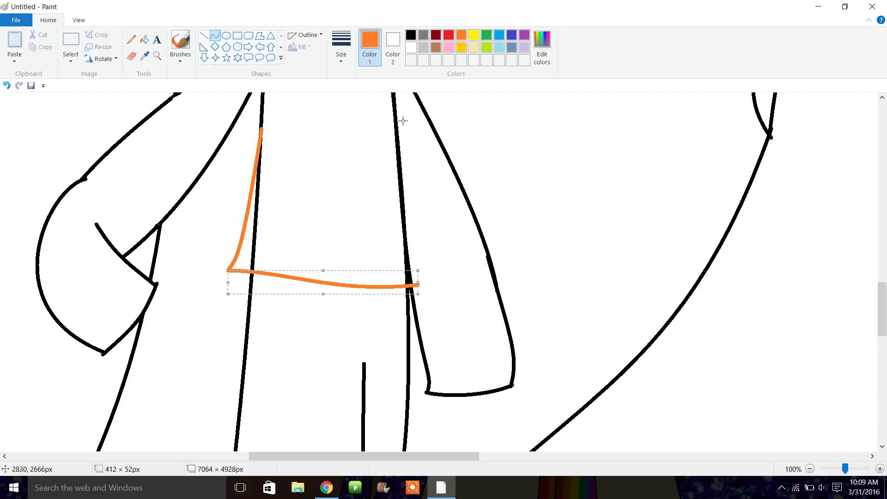
mouse_move(396, 115)
mouse_down()
mouse_move(415, 282)
mouse_move(425, 278)
mouse_move(429, 289)
mouse_up()
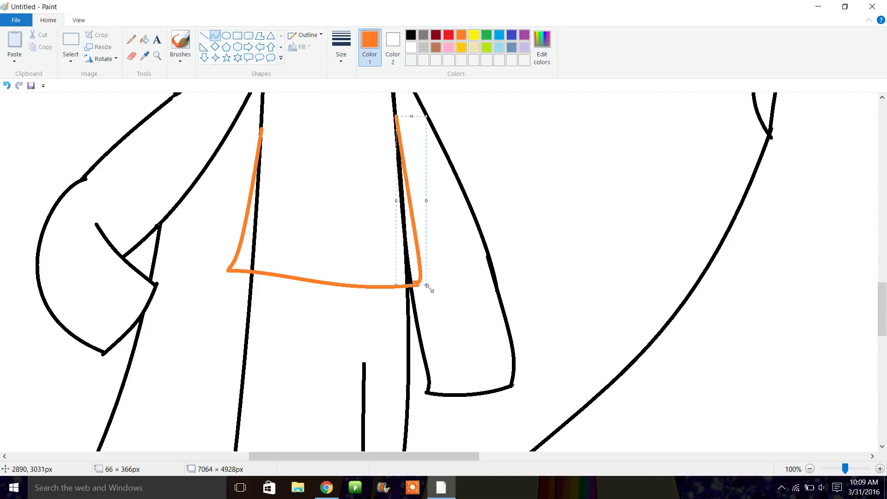
drag(396, 117, 393, 117)
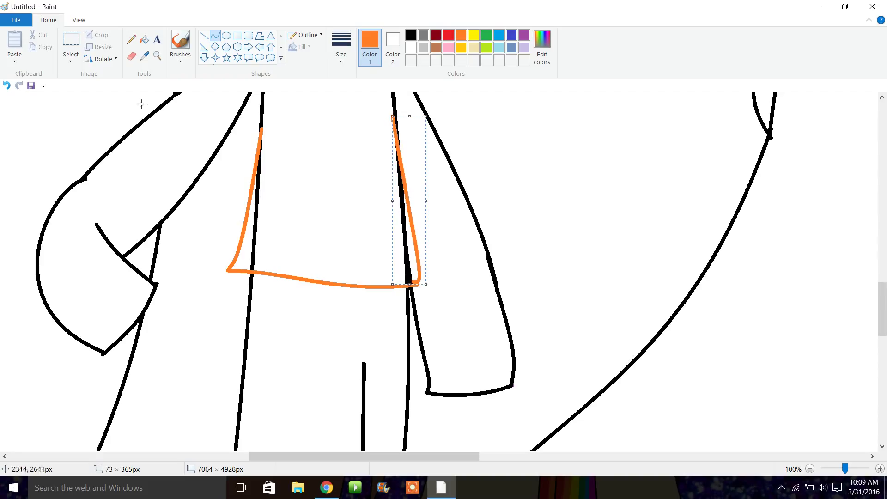
Fill the slivers beside the old body lines black and then white to remove those lines, and recolour the orange shirt outline black.
click(144, 42)
click(411, 36)
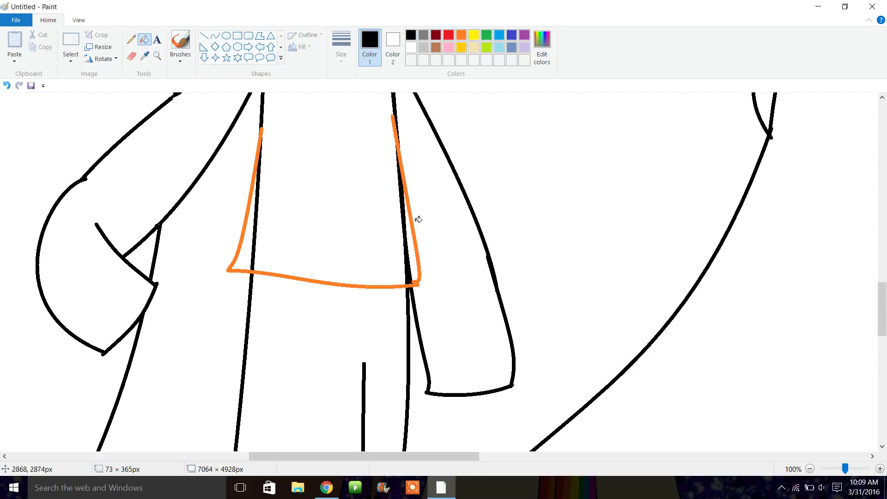
click(414, 252)
click(254, 249)
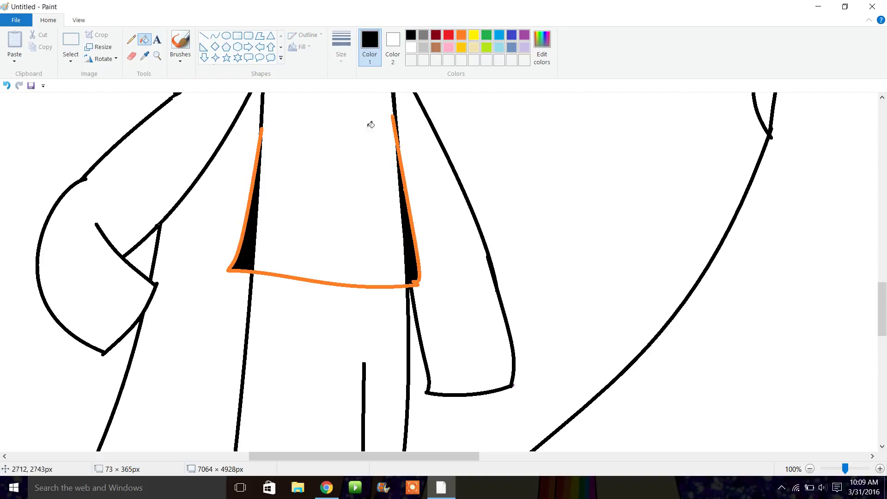
click(411, 47)
click(412, 251)
click(255, 252)
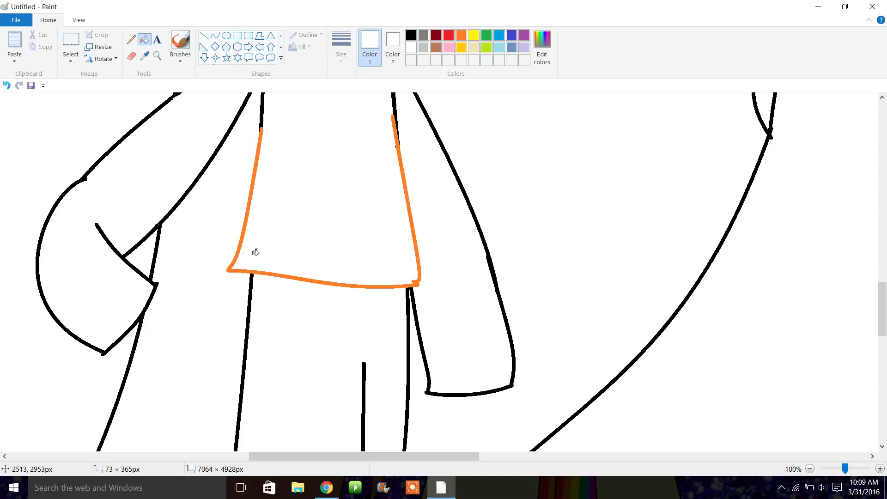
click(411, 37)
click(398, 143)
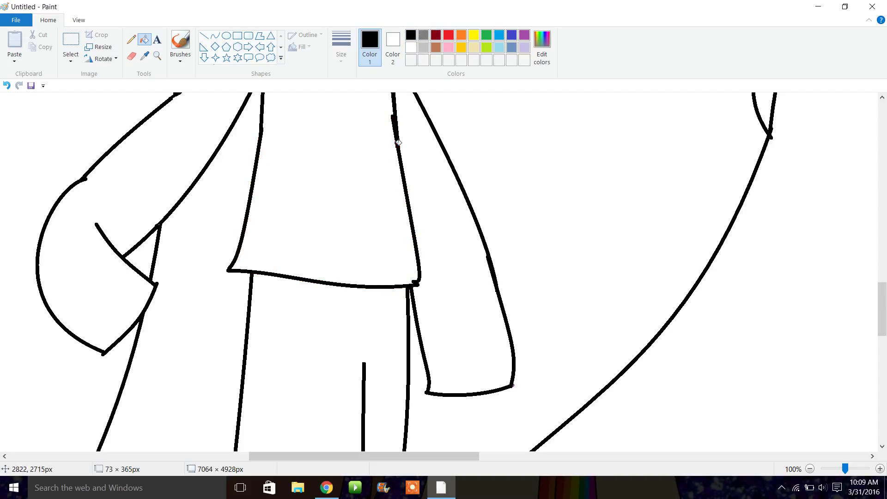
Extend the vertical line dividing the legs up towards the shirt hem with a straight black line.
drag(882, 309, 882, 329)
click(809, 469)
click(809, 468)
click(809, 469)
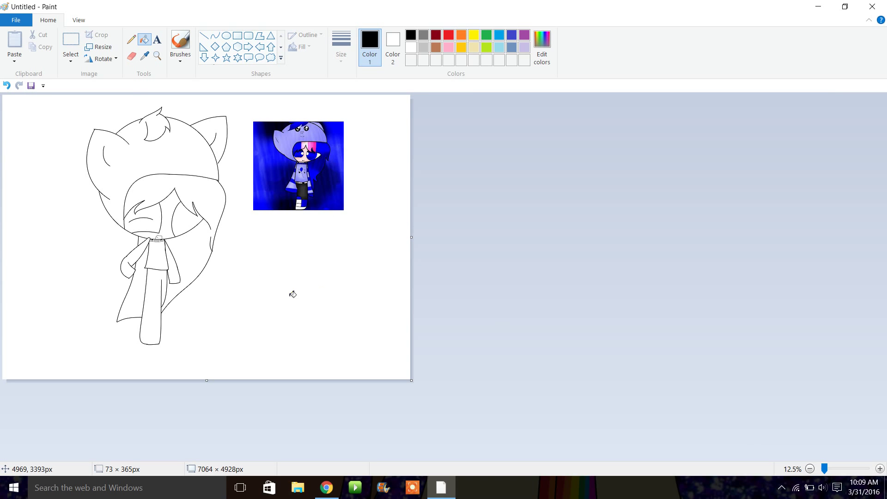
click(157, 55)
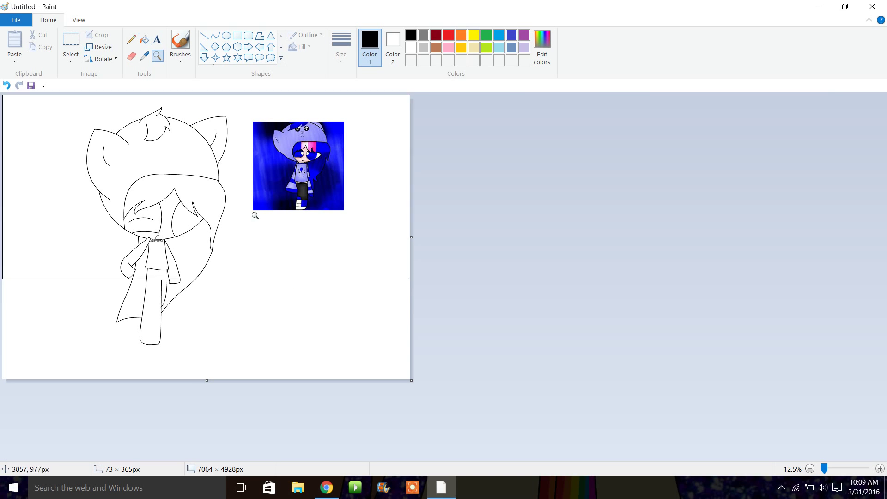
click(319, 336)
click(319, 335)
click(456, 347)
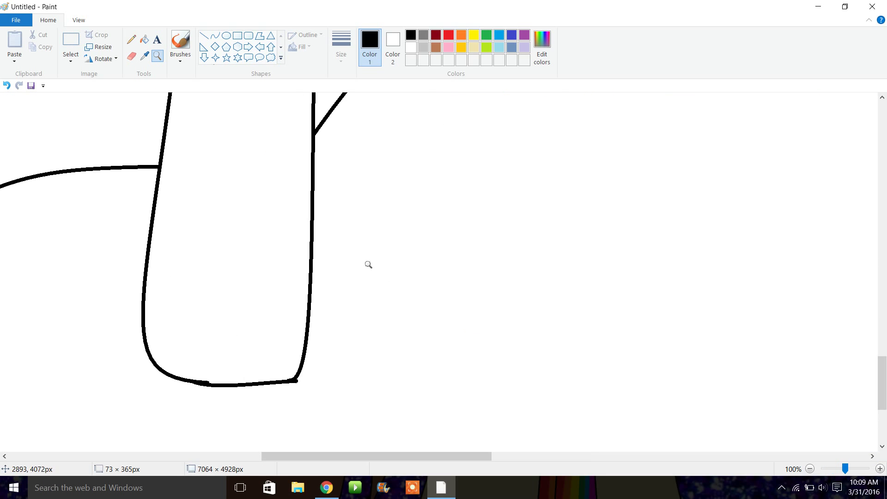
drag(883, 390, 884, 326)
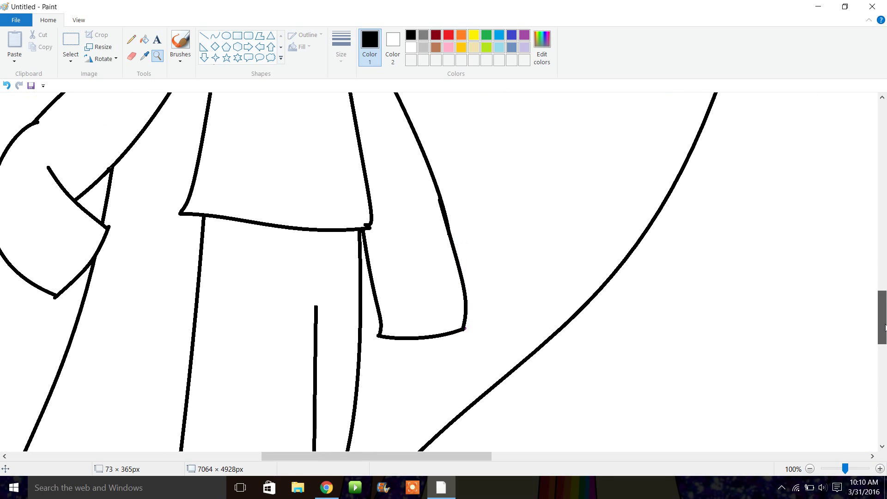
click(215, 37)
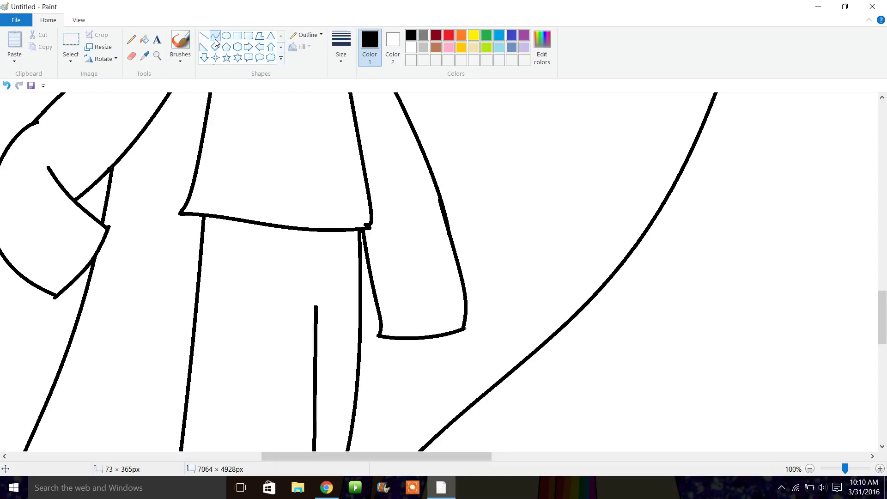
click(203, 35)
drag(314, 235, 319, 332)
drag(314, 239, 317, 242)
Draw a small bent black curve about 15 × 44 px beside the upper end of the leg-dividing line.
click(215, 36)
drag(324, 238, 322, 264)
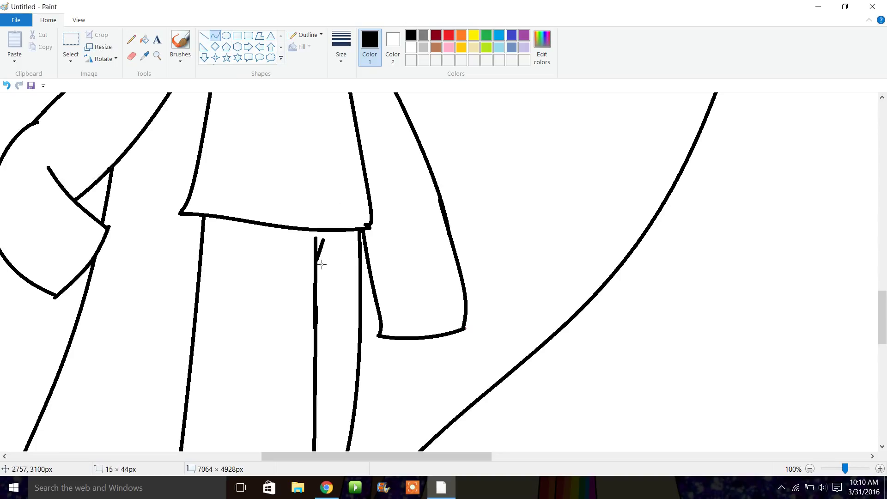
click(327, 254)
Draw a sagging black curve about 344 px wide across the lower leg and a flatter curve just above the foot's bottom edge.
scroll(885, 277, down, 10)
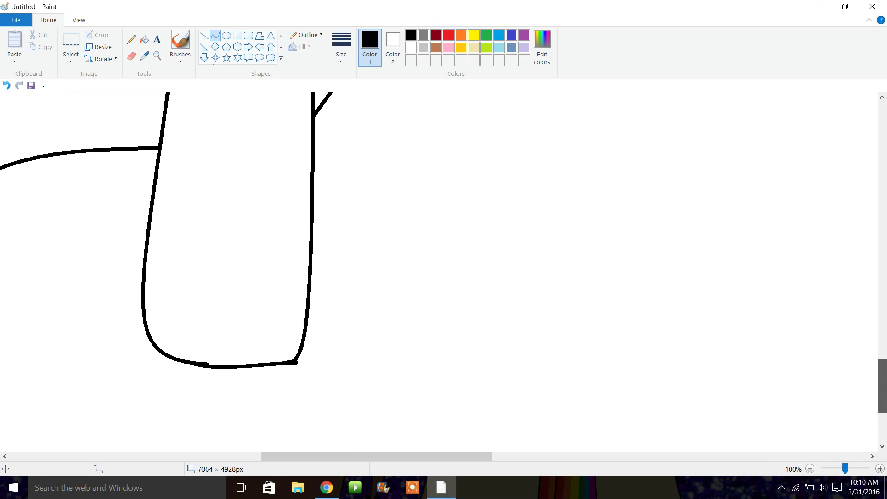
drag(151, 206, 311, 215)
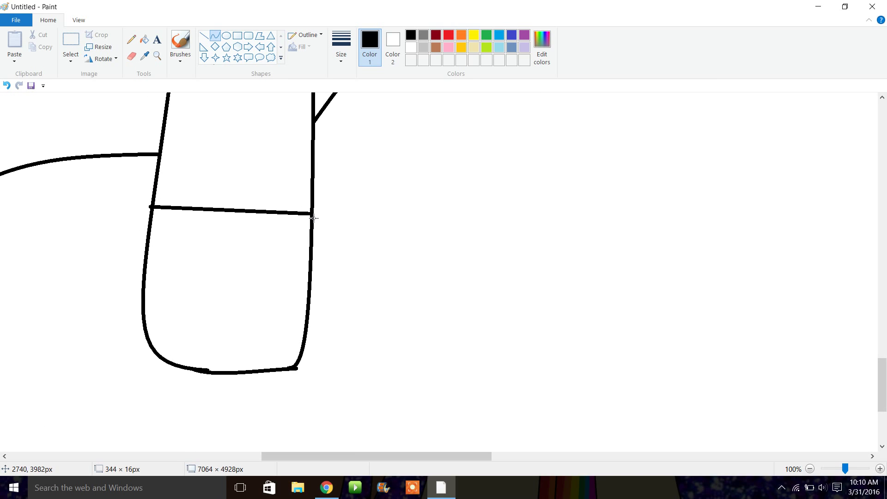
drag(236, 210, 236, 295)
mouse_move(154, 349)
mouse_down()
mouse_move(280, 354)
mouse_move(296, 360)
mouse_move(199, 362)
mouse_move(318, 367)
mouse_up()
Outline in dark red curves a vertical seam up the shoe's middle and a flap above it reaching past the leg's right edge.
click(436, 35)
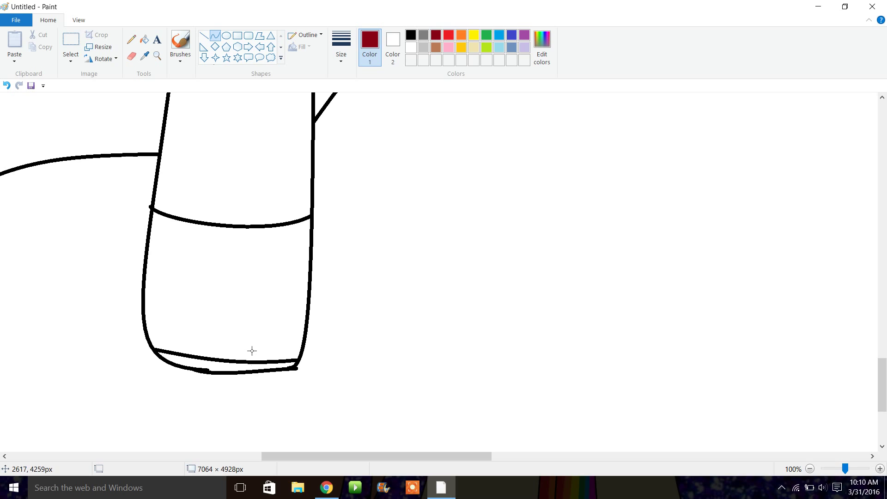
mouse_move(248, 360)
mouse_down()
mouse_move(341, 173)
mouse_move(240, 191)
mouse_move(328, 199)
mouse_move(307, 192)
mouse_move(322, 203)
mouse_move(308, 217)
mouse_move(325, 212)
mouse_up()
click(254, 237)
click(254, 237)
click(287, 190)
click(317, 216)
Remove the leg line inside the shoe flap with a white fill and recolour the dark red outline black.
click(145, 38)
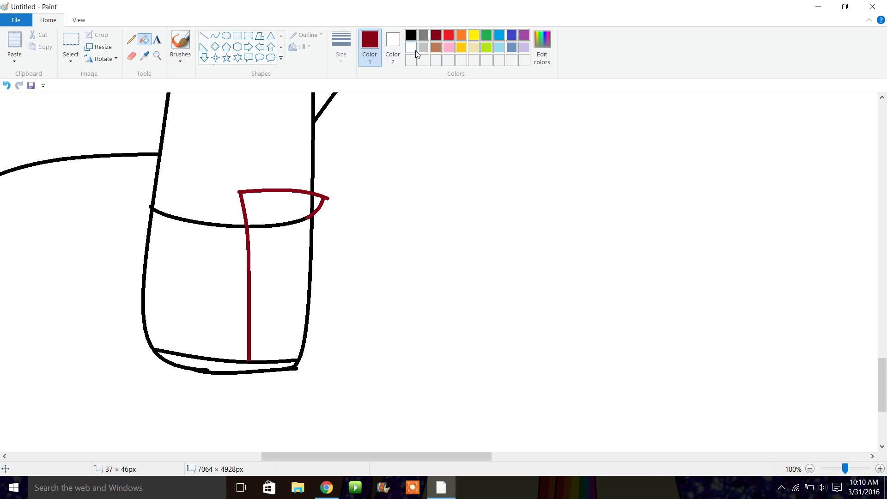
click(411, 47)
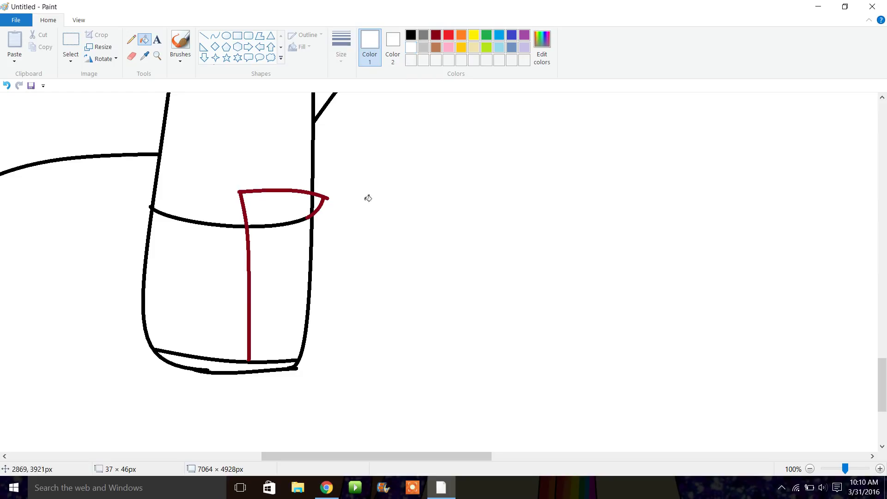
click(412, 34)
click(327, 198)
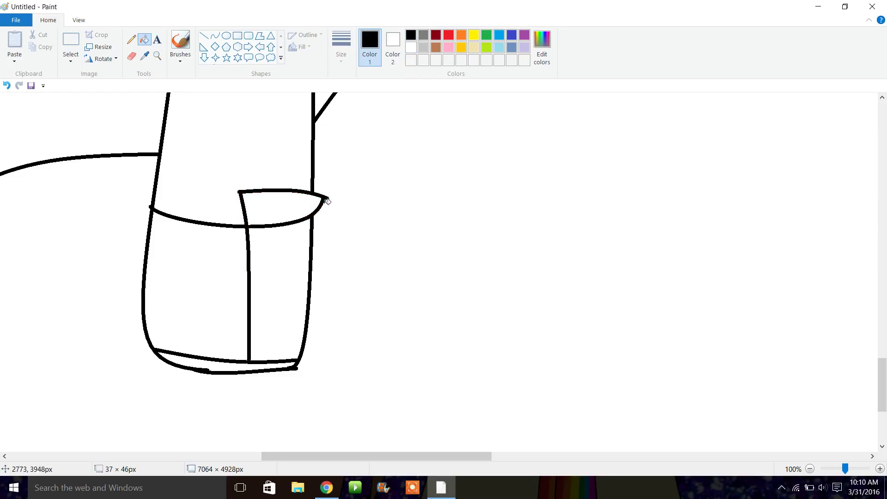
Draw a straight black line about 137 × 3 px across the shoe from its middle seam to its right edge.
click(215, 36)
click(210, 35)
drag(249, 280, 311, 281)
Draw a straight black line across both legs just below the shirt hem as the belt's lower edge.
drag(882, 365, 882, 295)
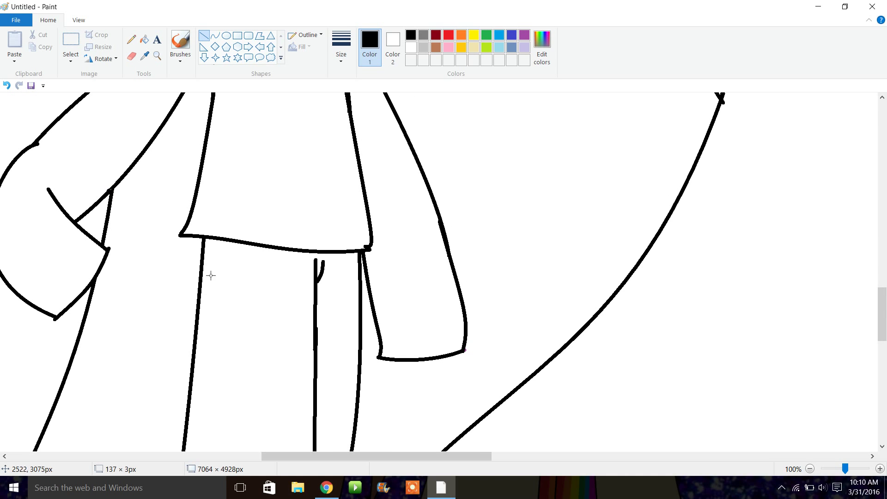
drag(206, 271, 365, 274)
click(436, 293)
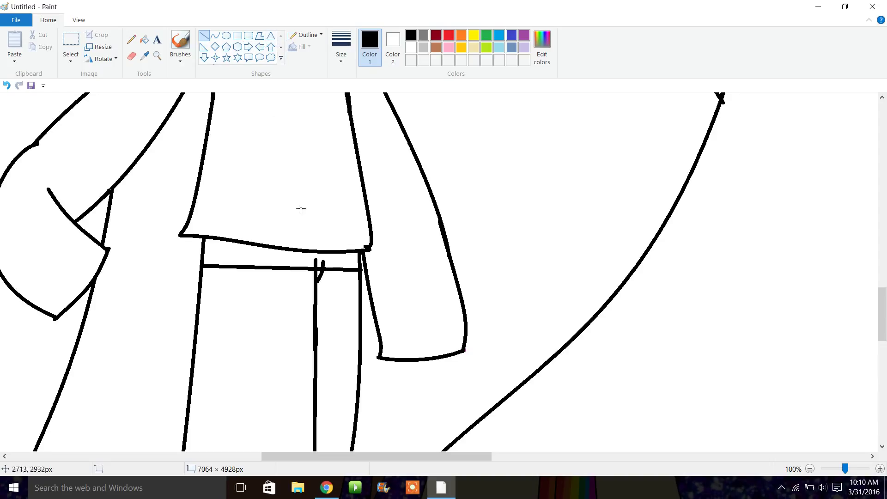
Draw two pairs of short vertical lines on the belt, near its left part and right end, and fill both strips black.
mouse_move(230, 241)
mouse_down()
mouse_move(230, 264)
mouse_move(252, 267)
mouse_up()
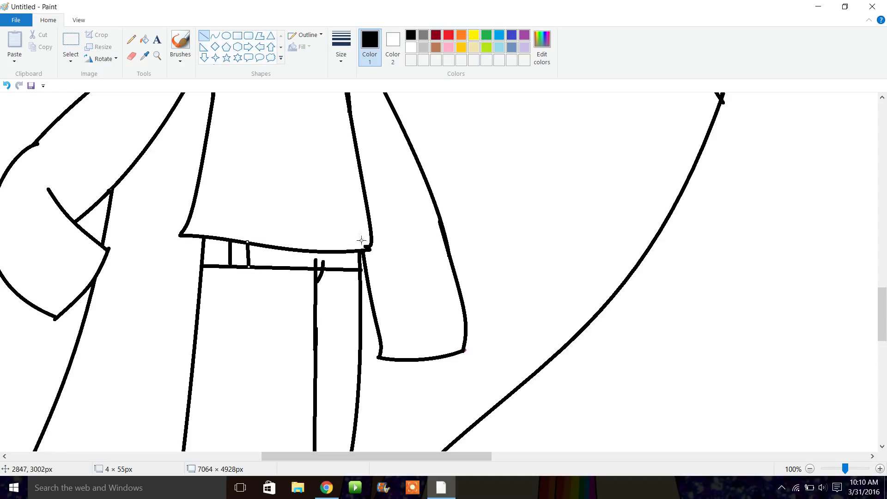
mouse_move(344, 250)
mouse_down()
mouse_move(344, 270)
mouse_move(360, 268)
mouse_up()
click(145, 40)
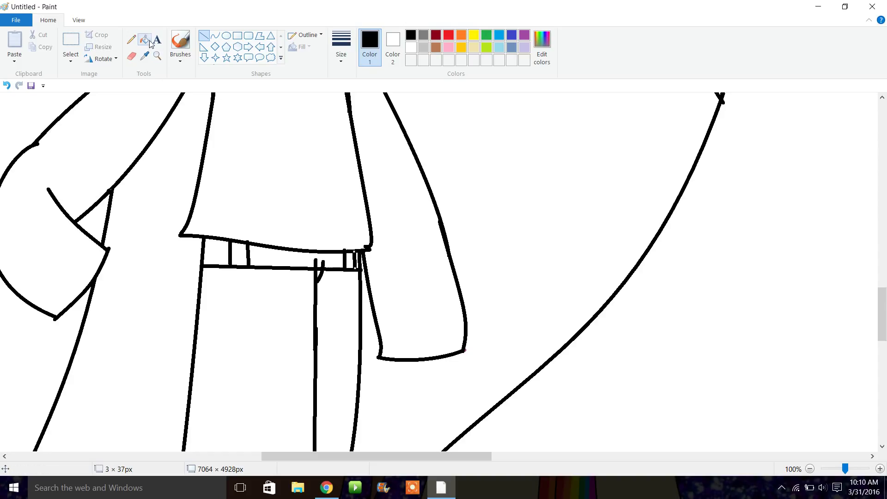
click(237, 264)
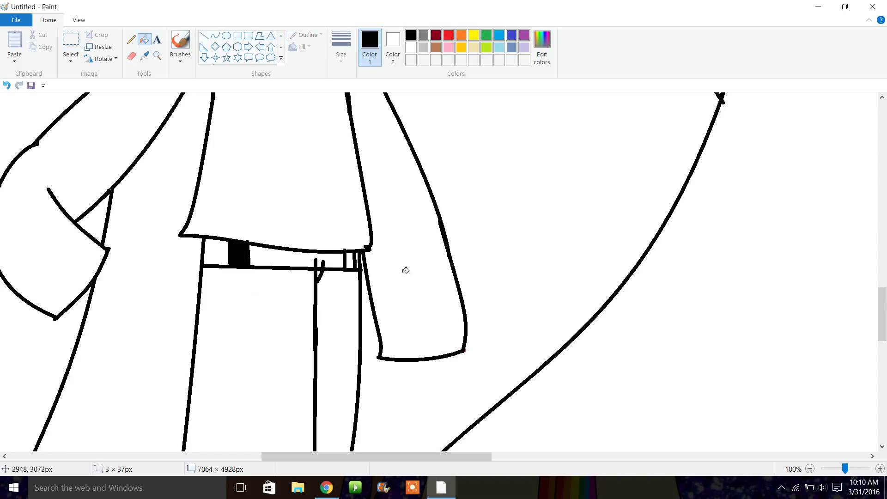
click(354, 263)
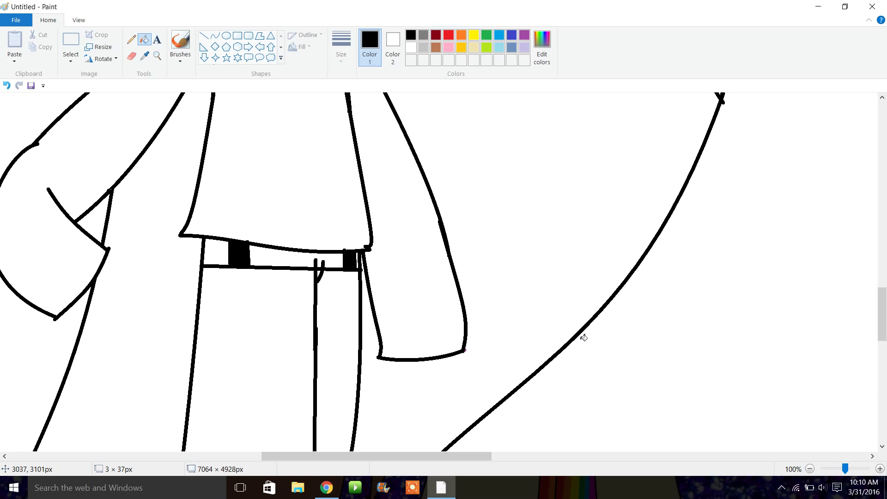
click(810, 468)
click(810, 469)
click(810, 468)
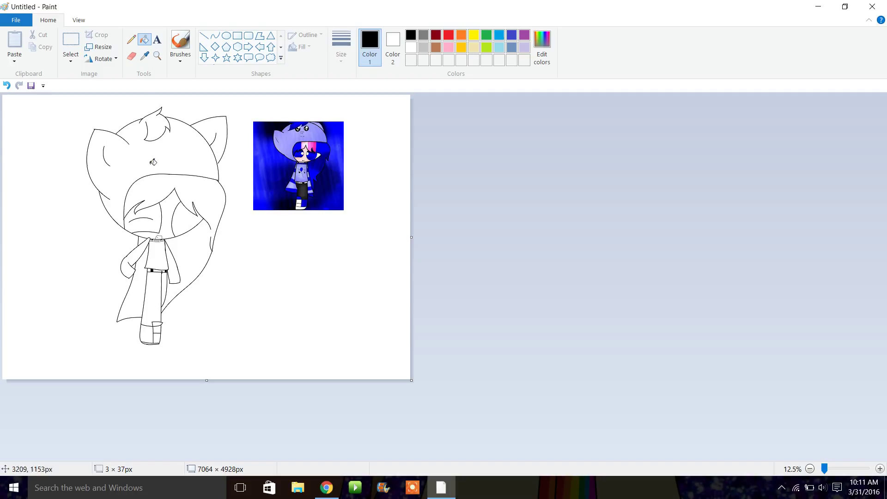
Draw a thin black circle outline about 291 × 291 px on the hood below the hair tuft as the left eye.
click(157, 55)
click(241, 155)
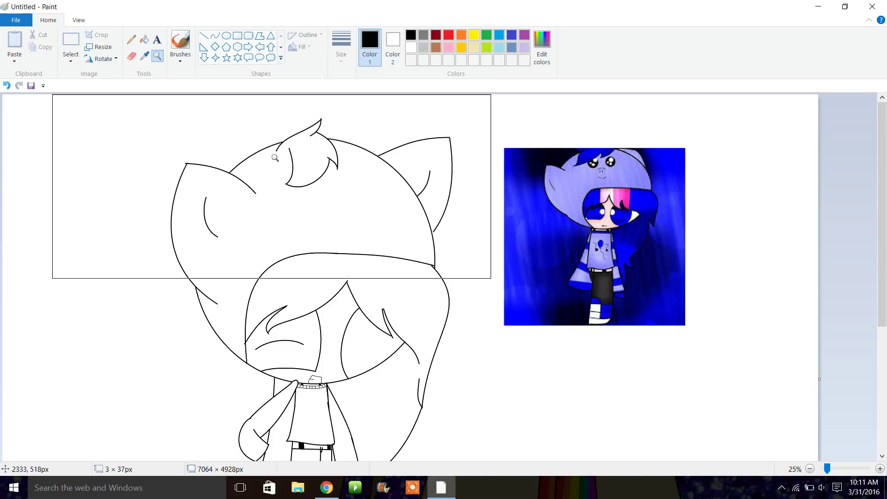
click(351, 215)
click(227, 36)
click(341, 46)
click(383, 148)
drag(384, 458, 455, 456)
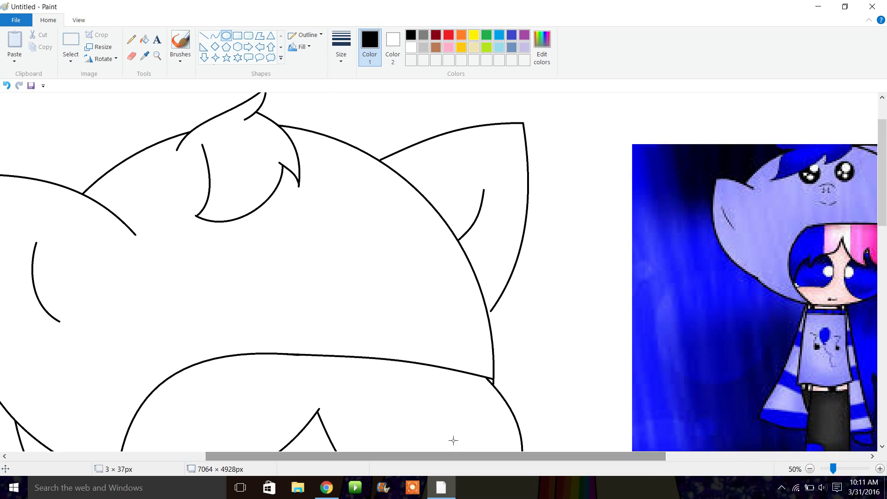
click(341, 49)
click(360, 89)
drag(169, 246, 236, 314)
click(315, 304)
Draw a second circle of 291 × 291 px matched to the first and place it beside it as the hood's right eye.
drag(173, 258, 236, 304)
drag(177, 287, 173, 287)
drag(203, 261, 203, 252)
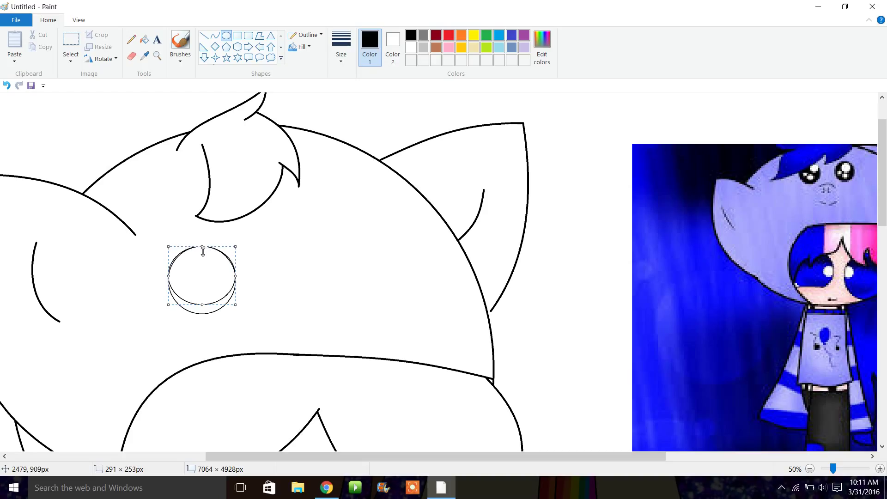
drag(210, 310, 206, 319)
ctrl+drag(216, 272, 316, 268)
Fill both hood eye circles with black.
click(145, 40)
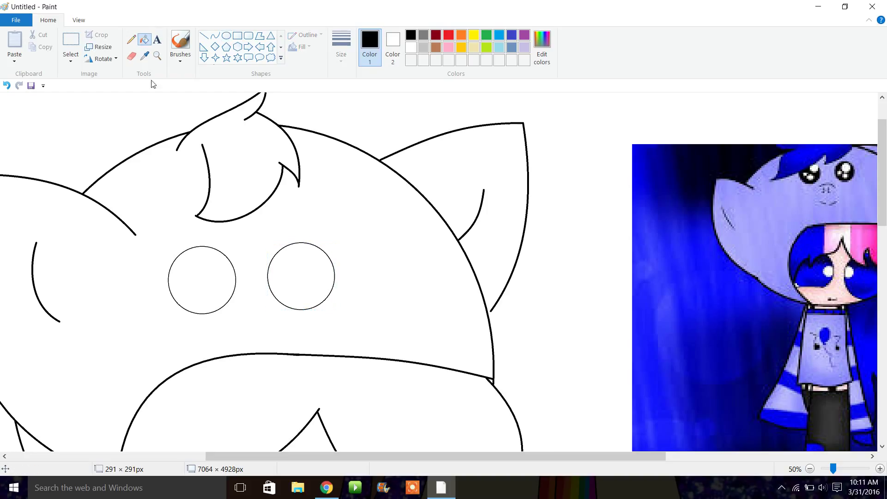
click(215, 279)
click(309, 279)
Draw a solid white circle about 82 × 86 px in the left eye's upper right and a similar one in the right eye's upper left.
click(157, 56)
click(318, 242)
click(321, 272)
click(415, 48)
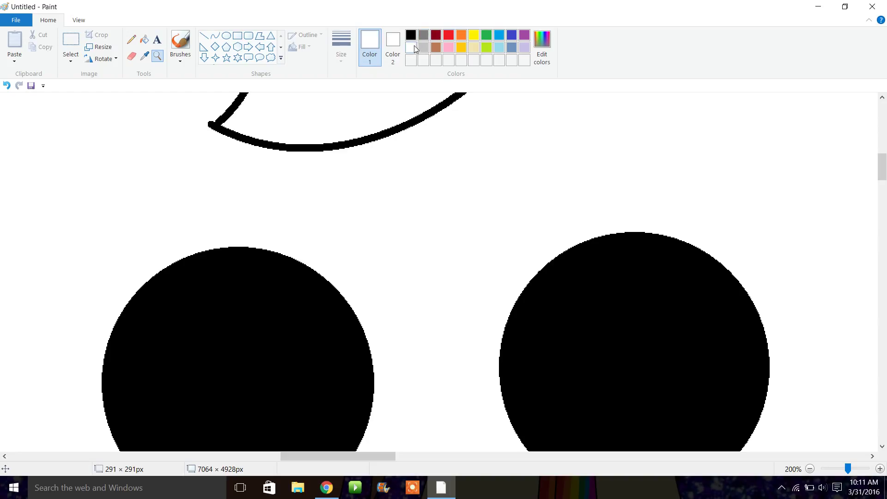
click(226, 36)
click(341, 49)
click(356, 77)
drag(882, 166, 882, 178)
drag(262, 151, 336, 229)
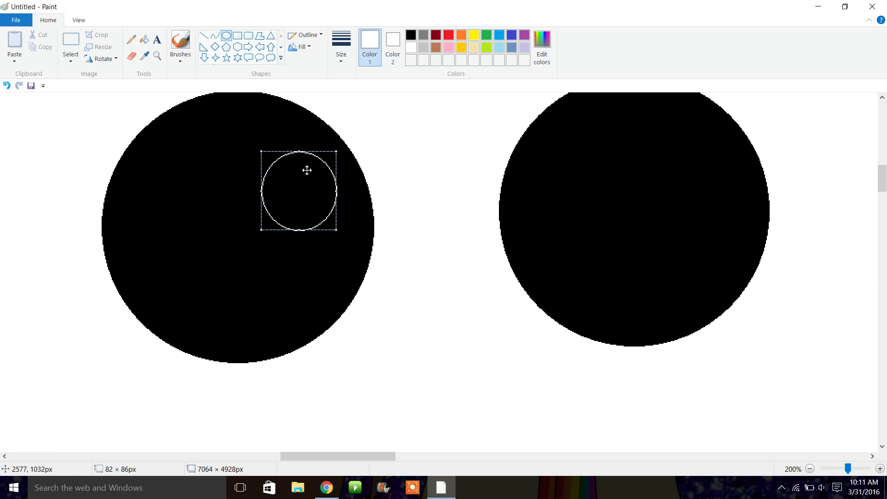
click(300, 46)
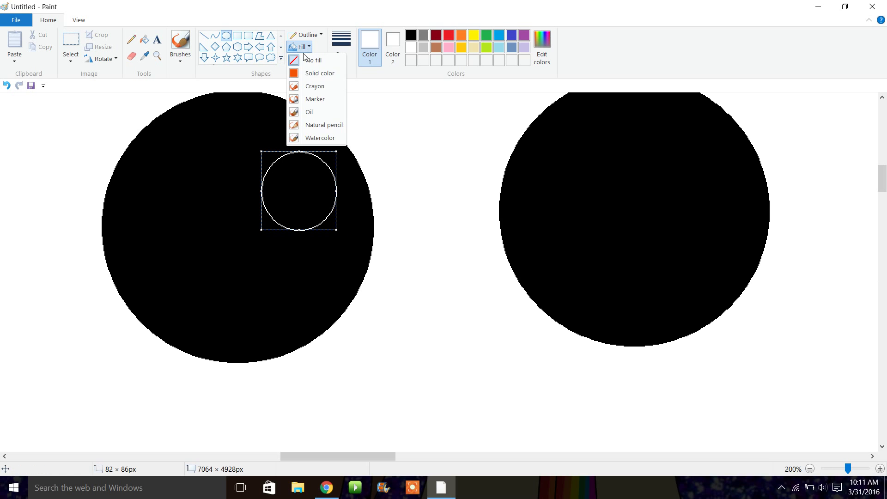
click(322, 79)
drag(520, 149, 598, 236)
Add a flat white ellipse beside the large highlight in each eye, the right eye's about 91 × 19 px.
drag(202, 134, 261, 165)
click(604, 185)
drag(568, 150, 652, 167)
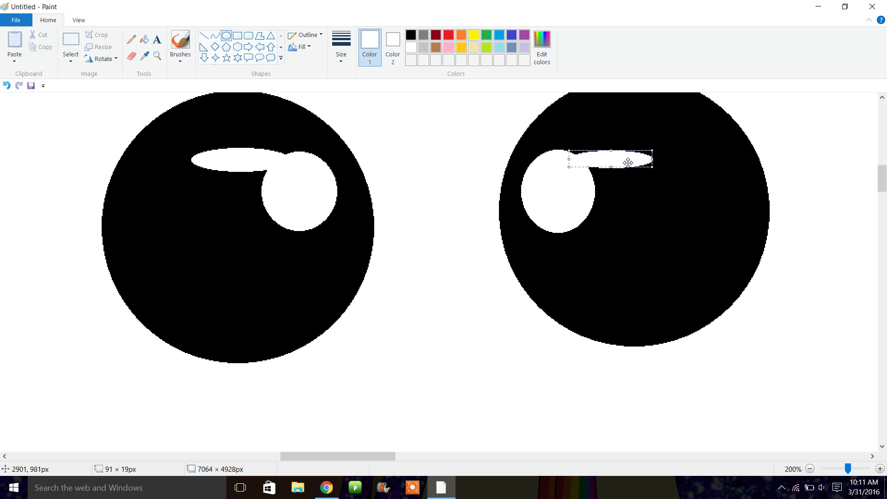
Add a smaller white circle just below each eye's large highlight and another white circle in the lower part of each eye.
drag(254, 221, 308, 272)
drag(301, 260, 286, 253)
drag(547, 216, 605, 277)
drag(178, 267, 250, 326)
drag(619, 290, 650, 307)
click(811, 441)
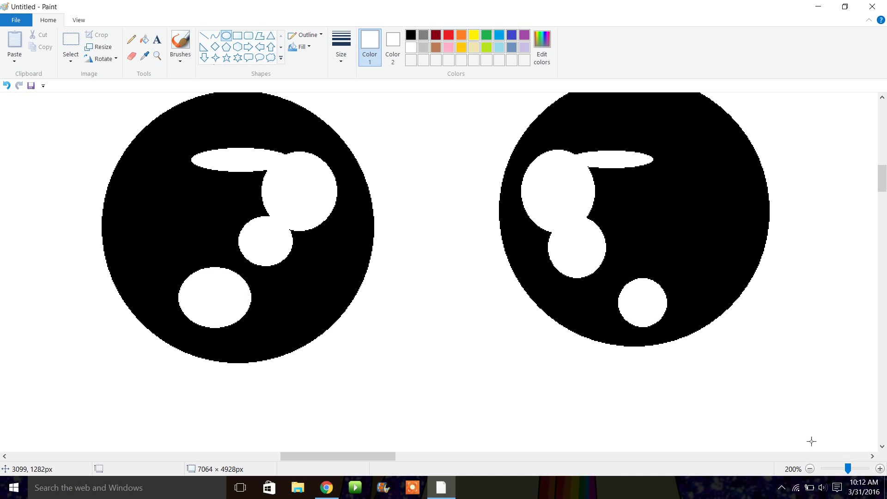
click(810, 468)
click(810, 469)
click(810, 469)
click(810, 469)
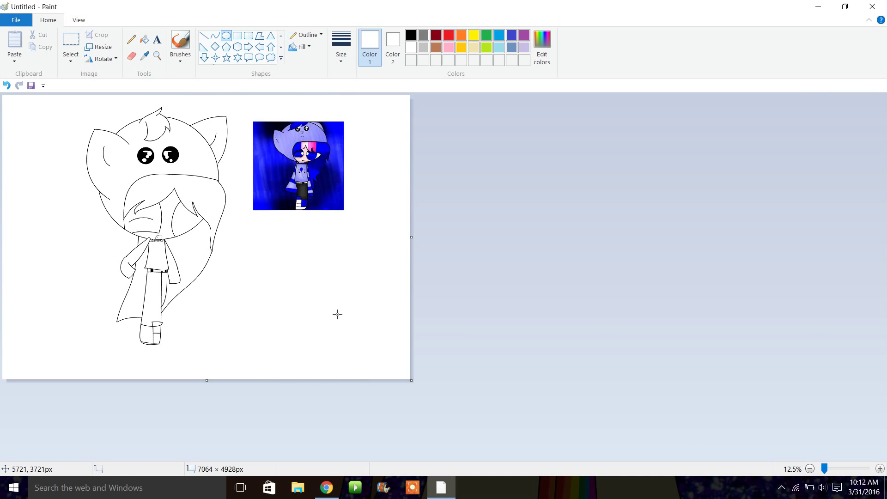